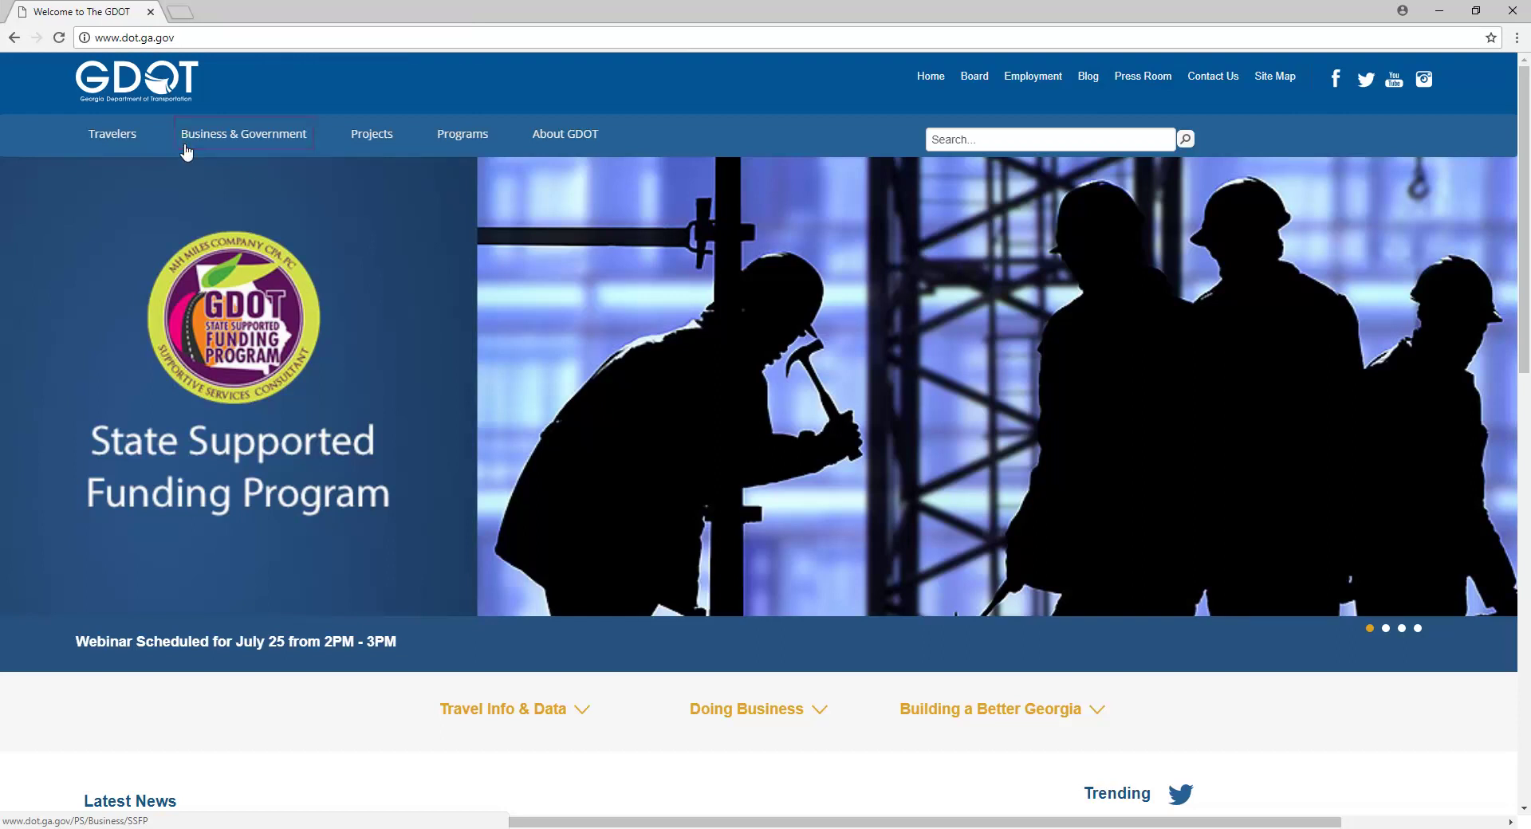
# Step: Bring up the Business & Government > Permits menu on the GDOT website
pyautogui.moveTo(186, 151)
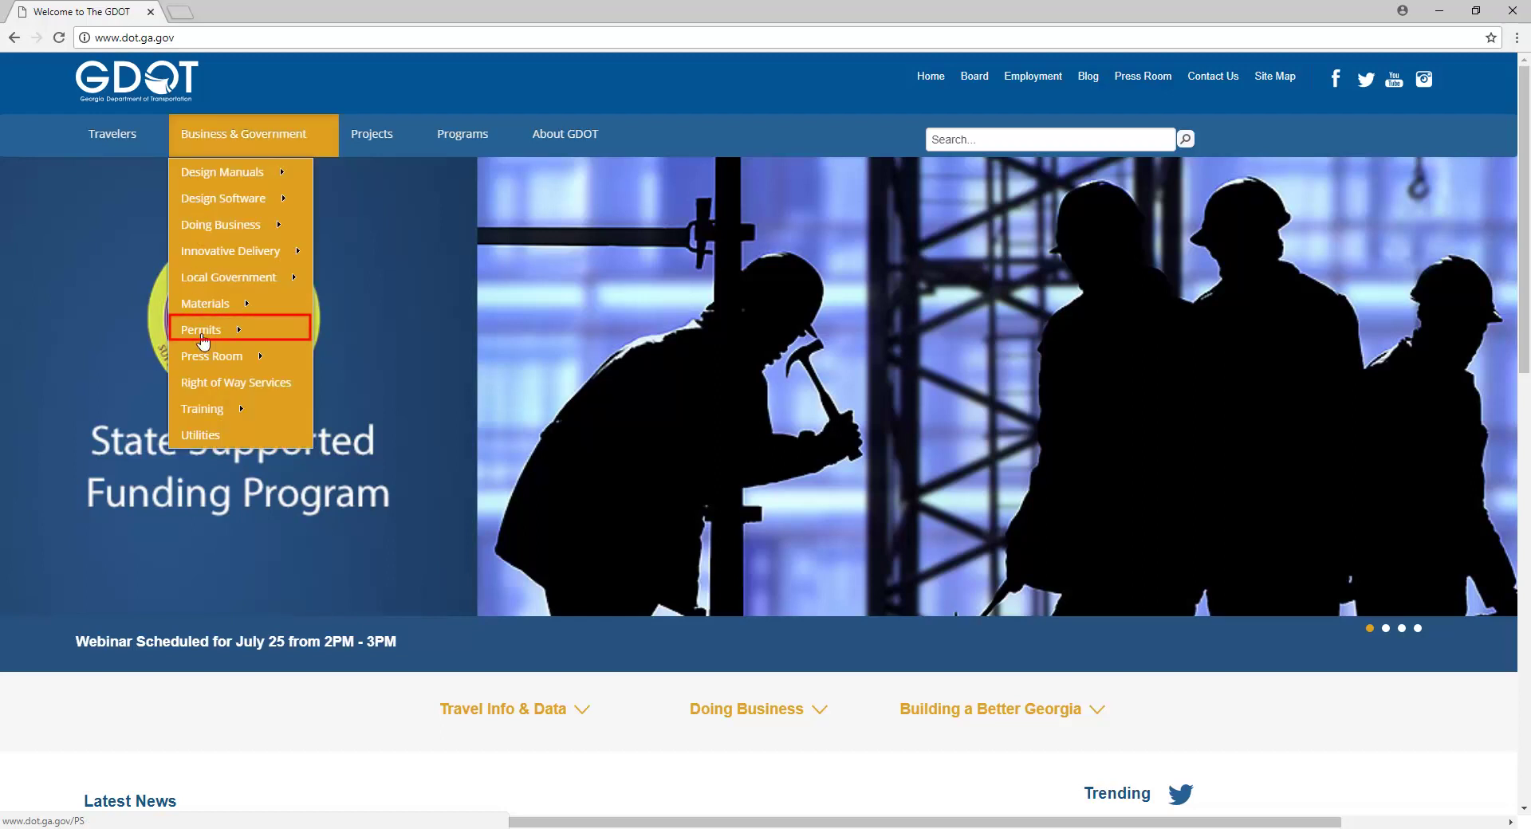
pyautogui.moveTo(203, 342)
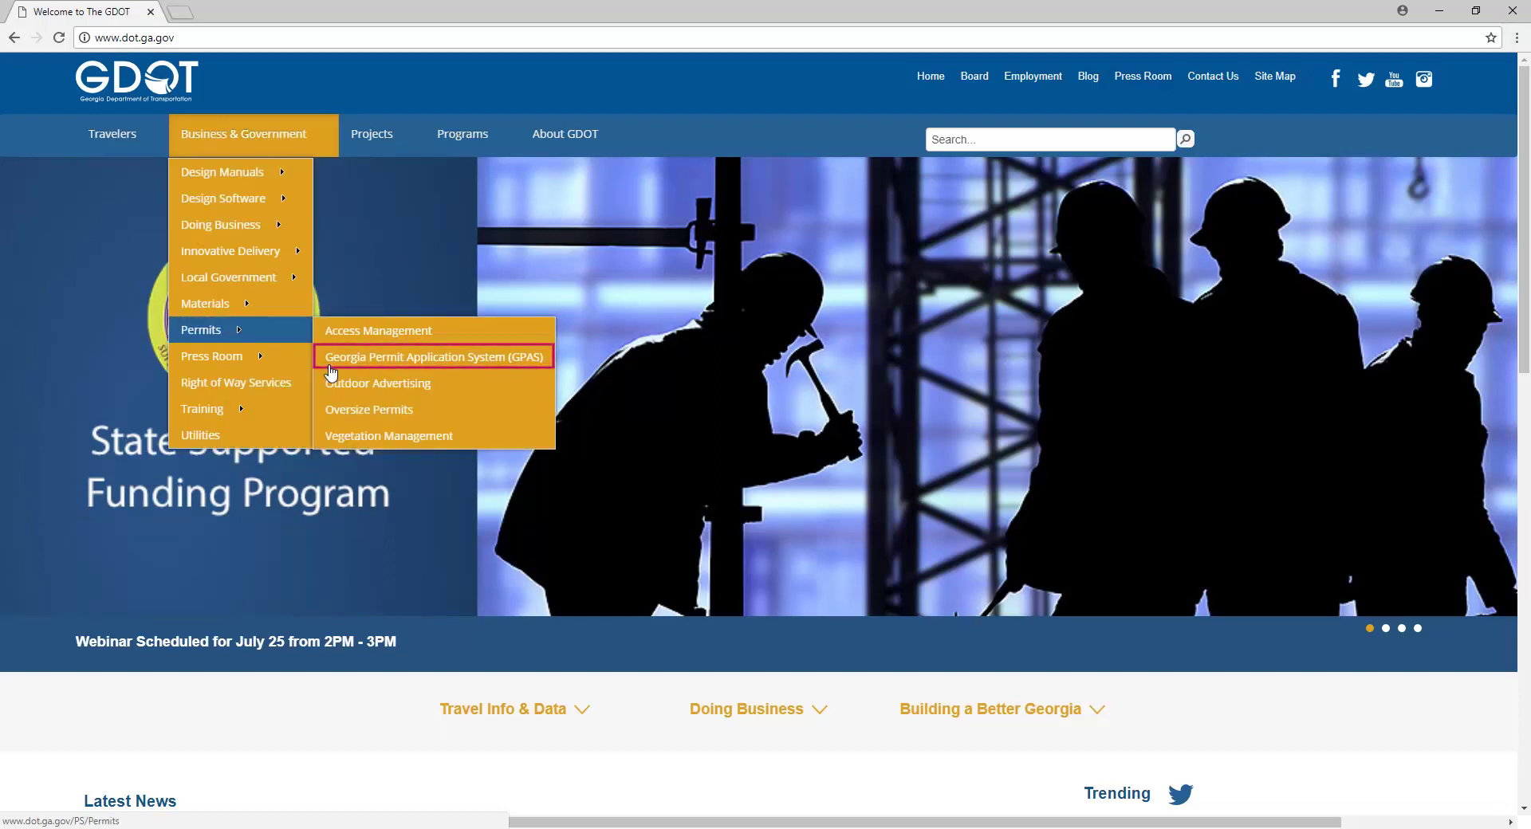
# Step: Open GPAS, start a new account, and enter the user's email, first and last name
pyautogui.click(330, 365)
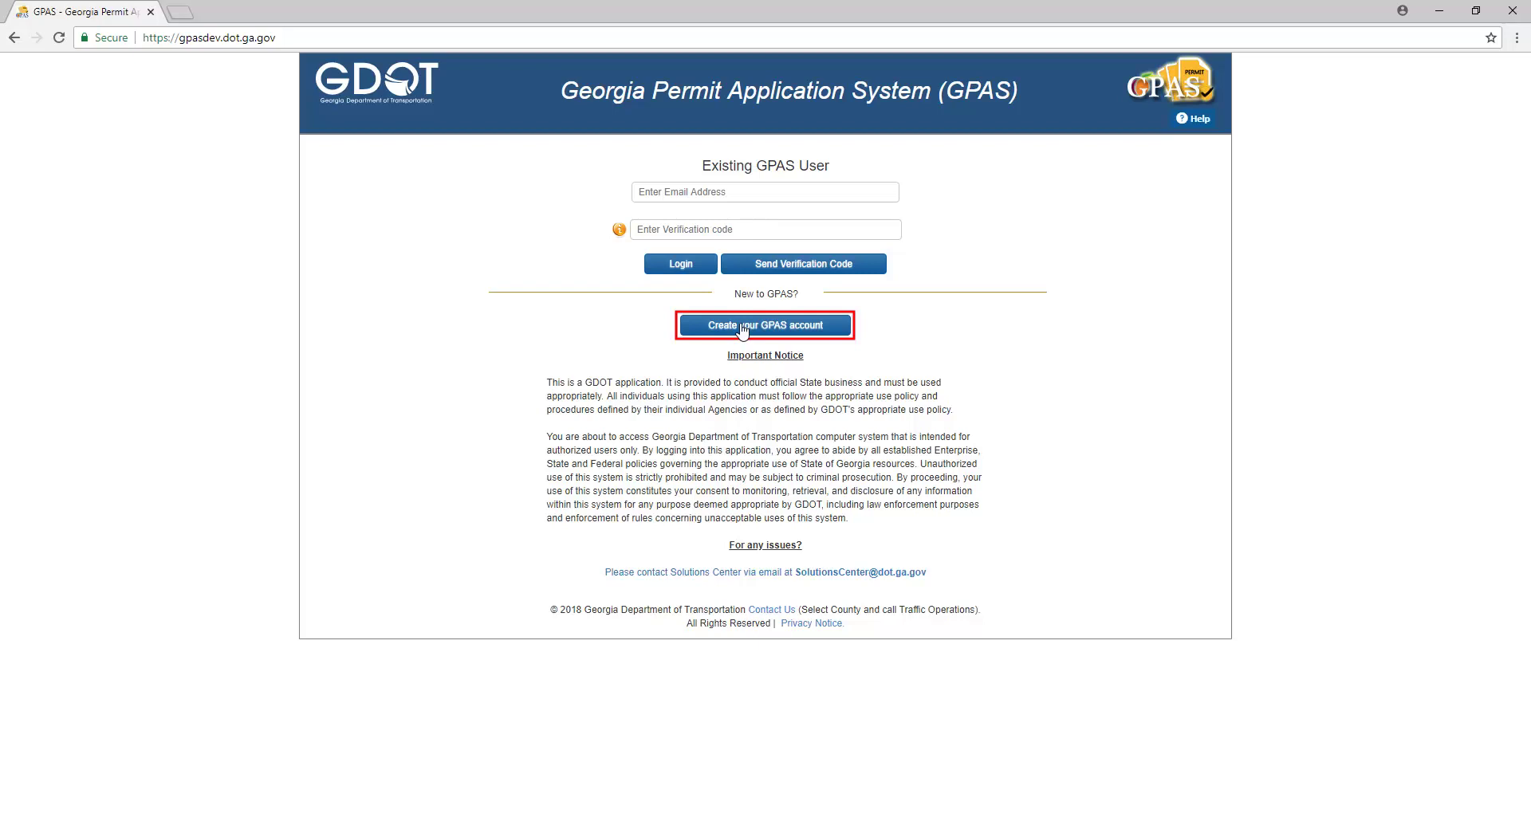
pyautogui.click(741, 328)
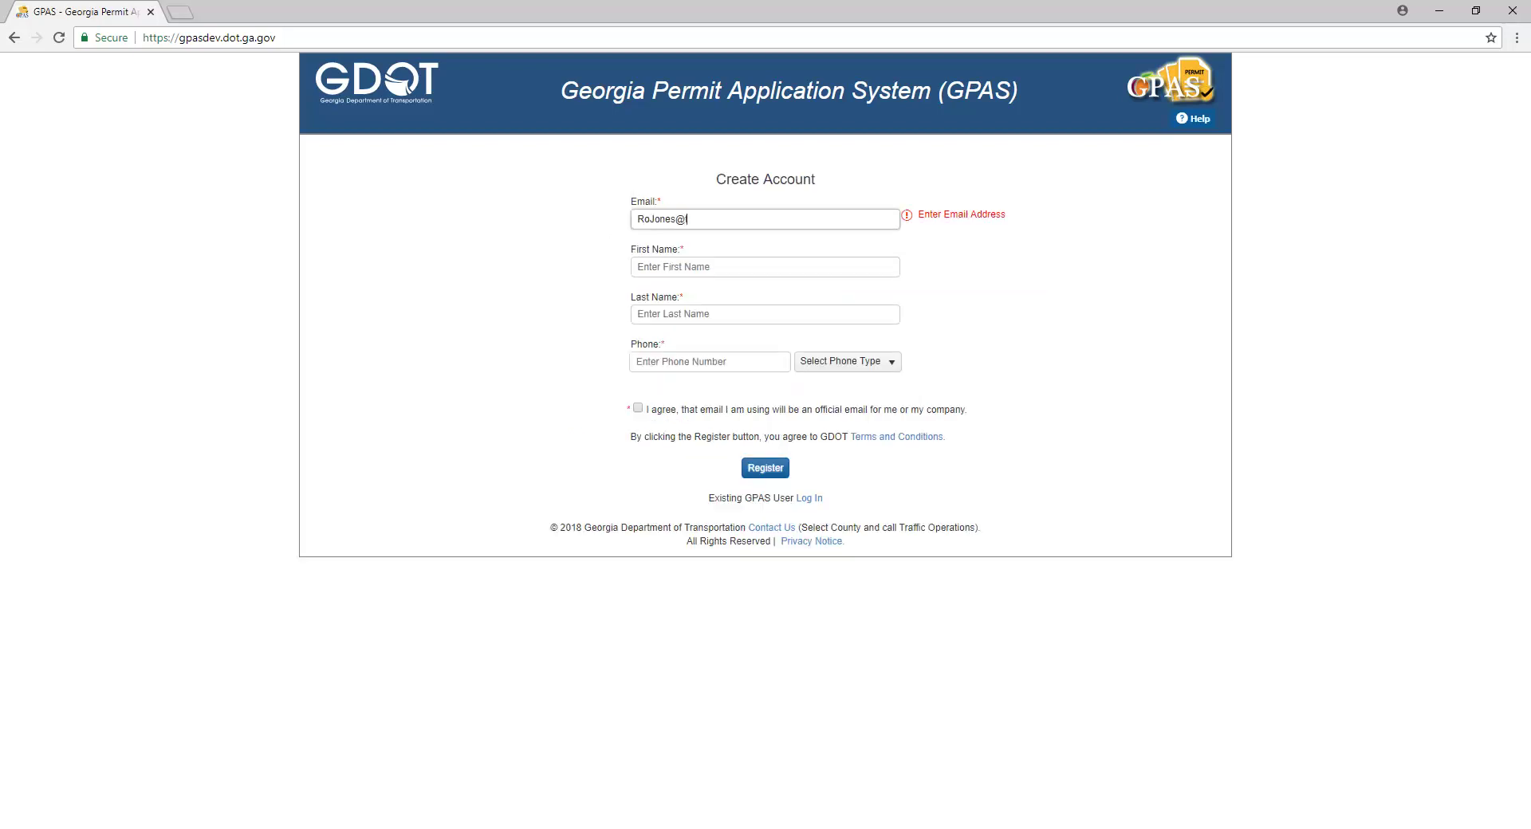
pyautogui.press('Tab')
pyautogui.press('Tab')
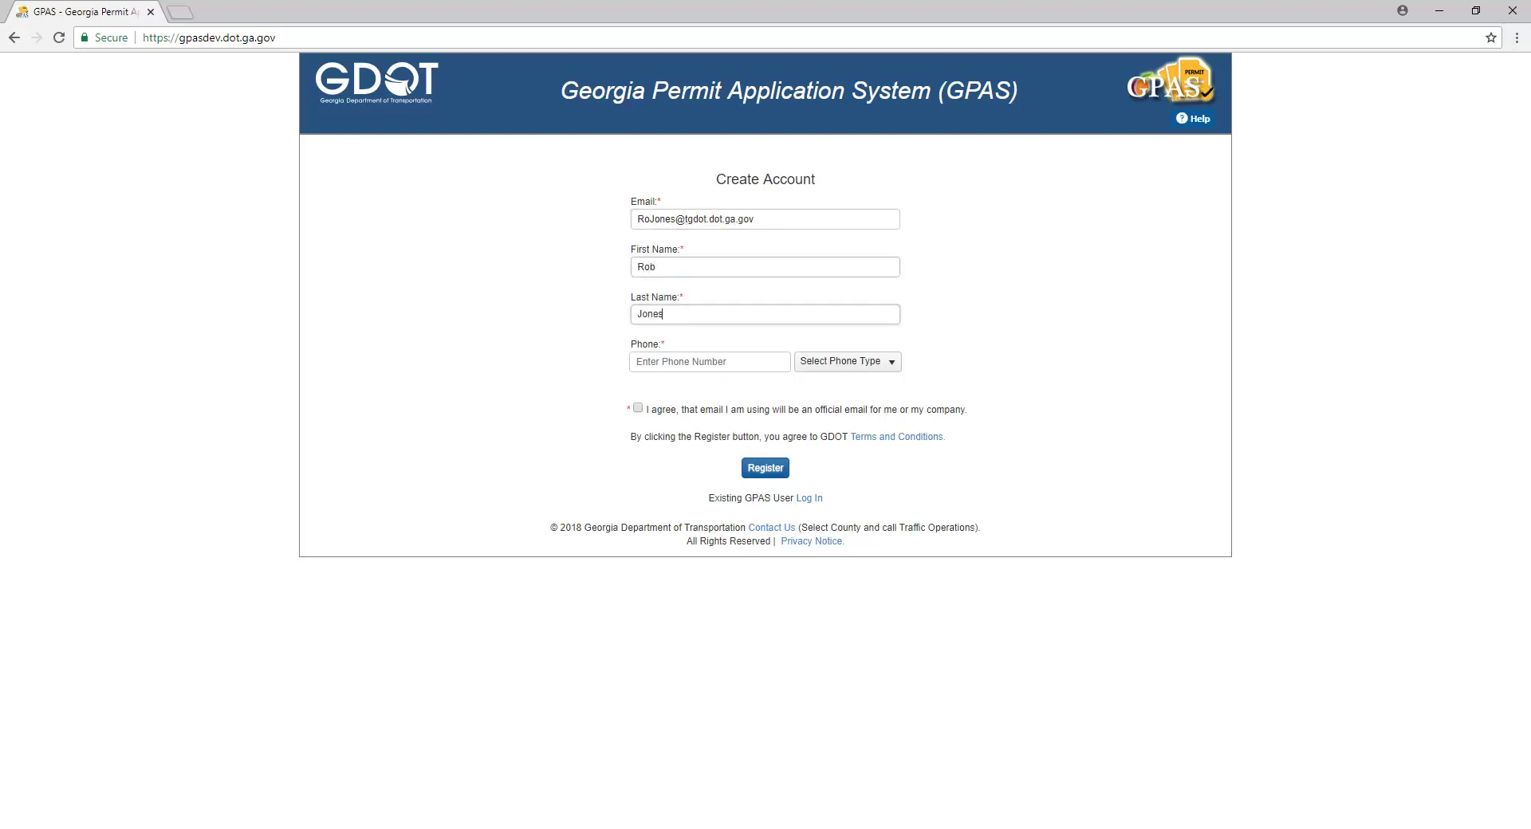
pyautogui.press('Tab')
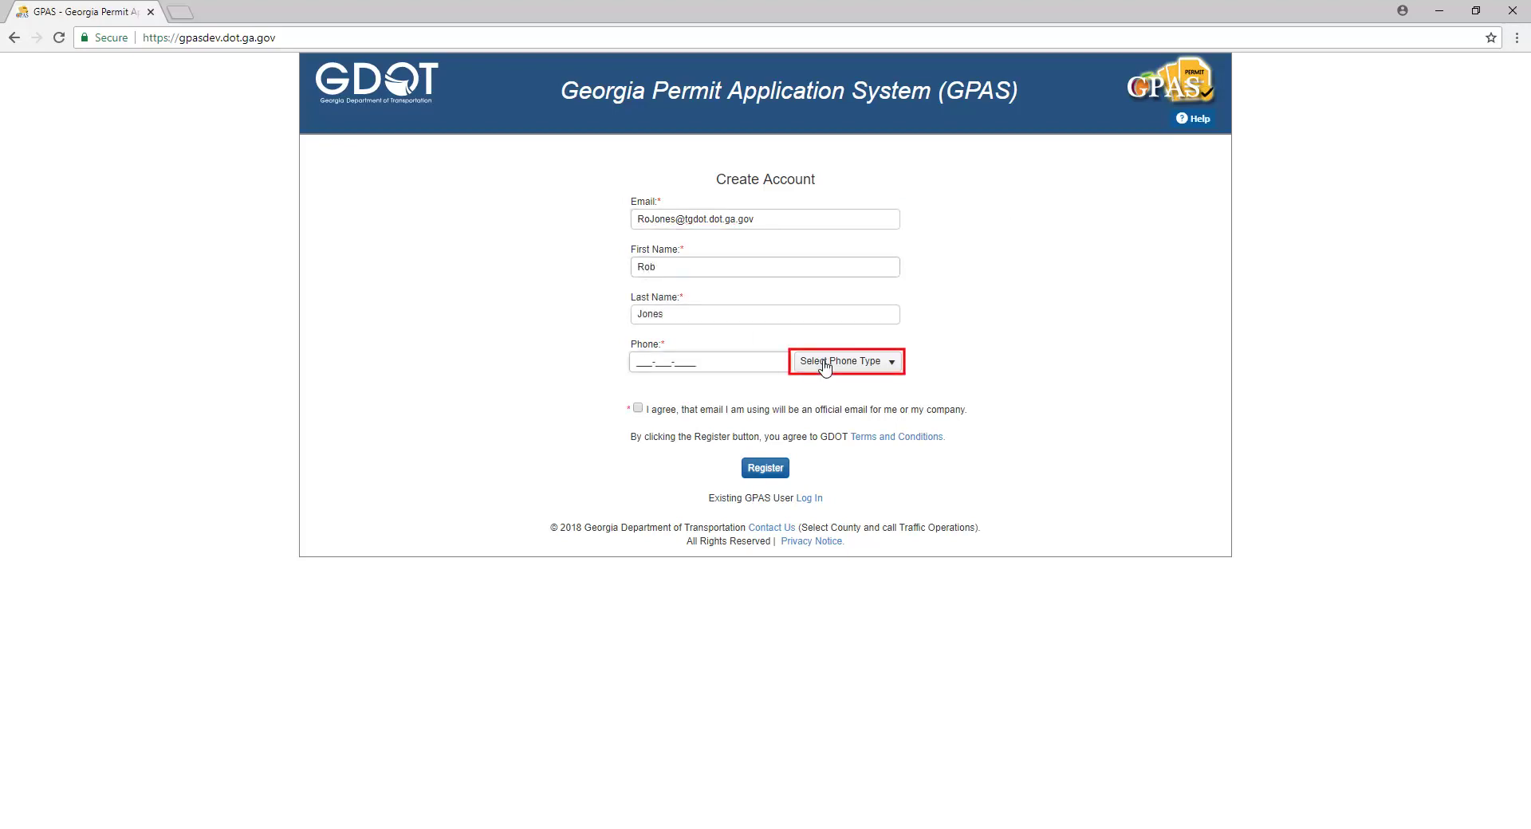
# Step: Add a Mobile phone number, opt in to text verification, and accept the official-email agreement
pyautogui.click(825, 366)
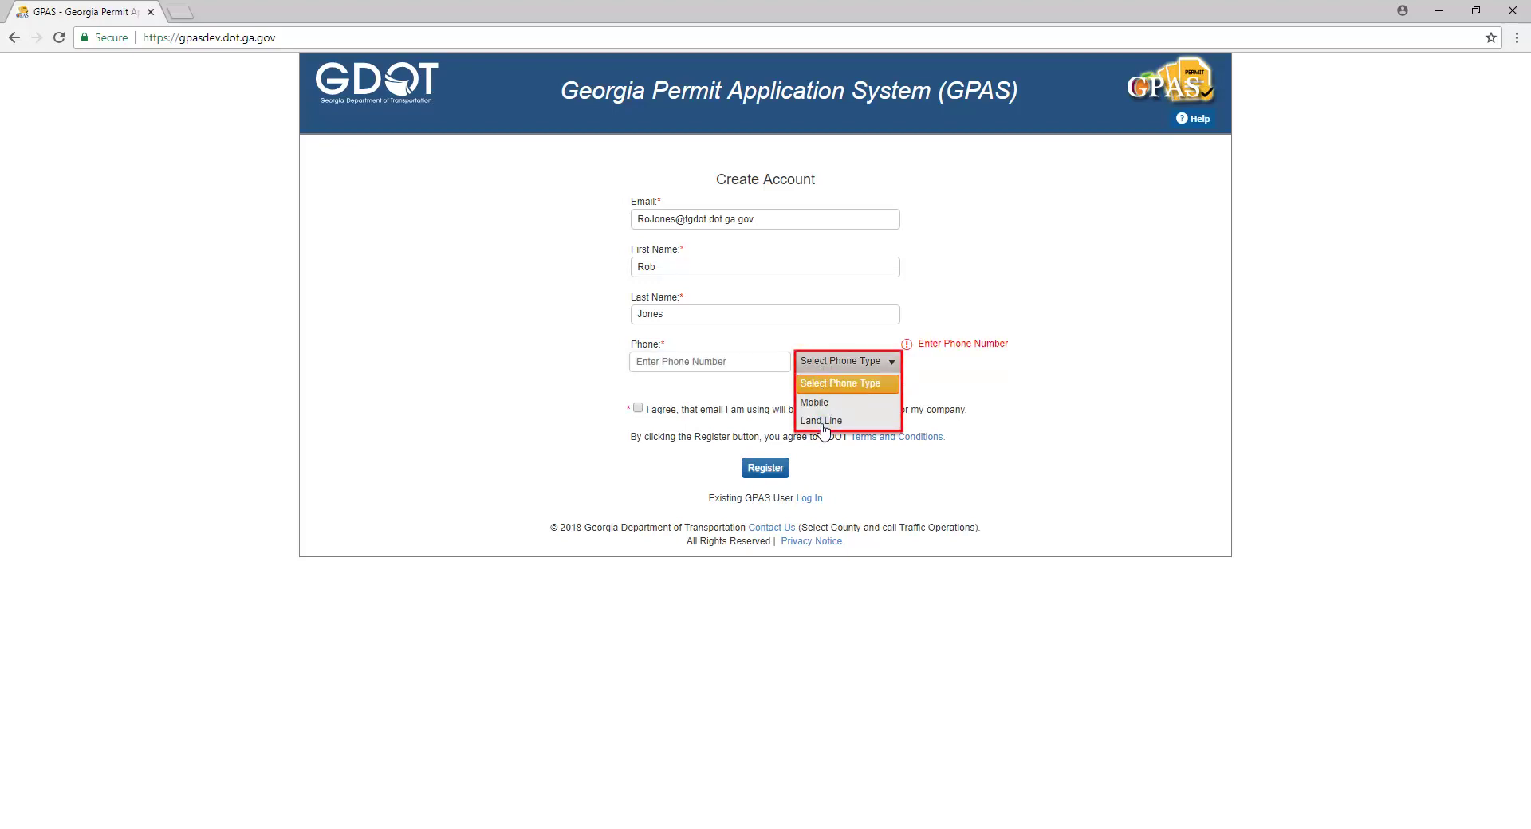
pyautogui.click(815, 402)
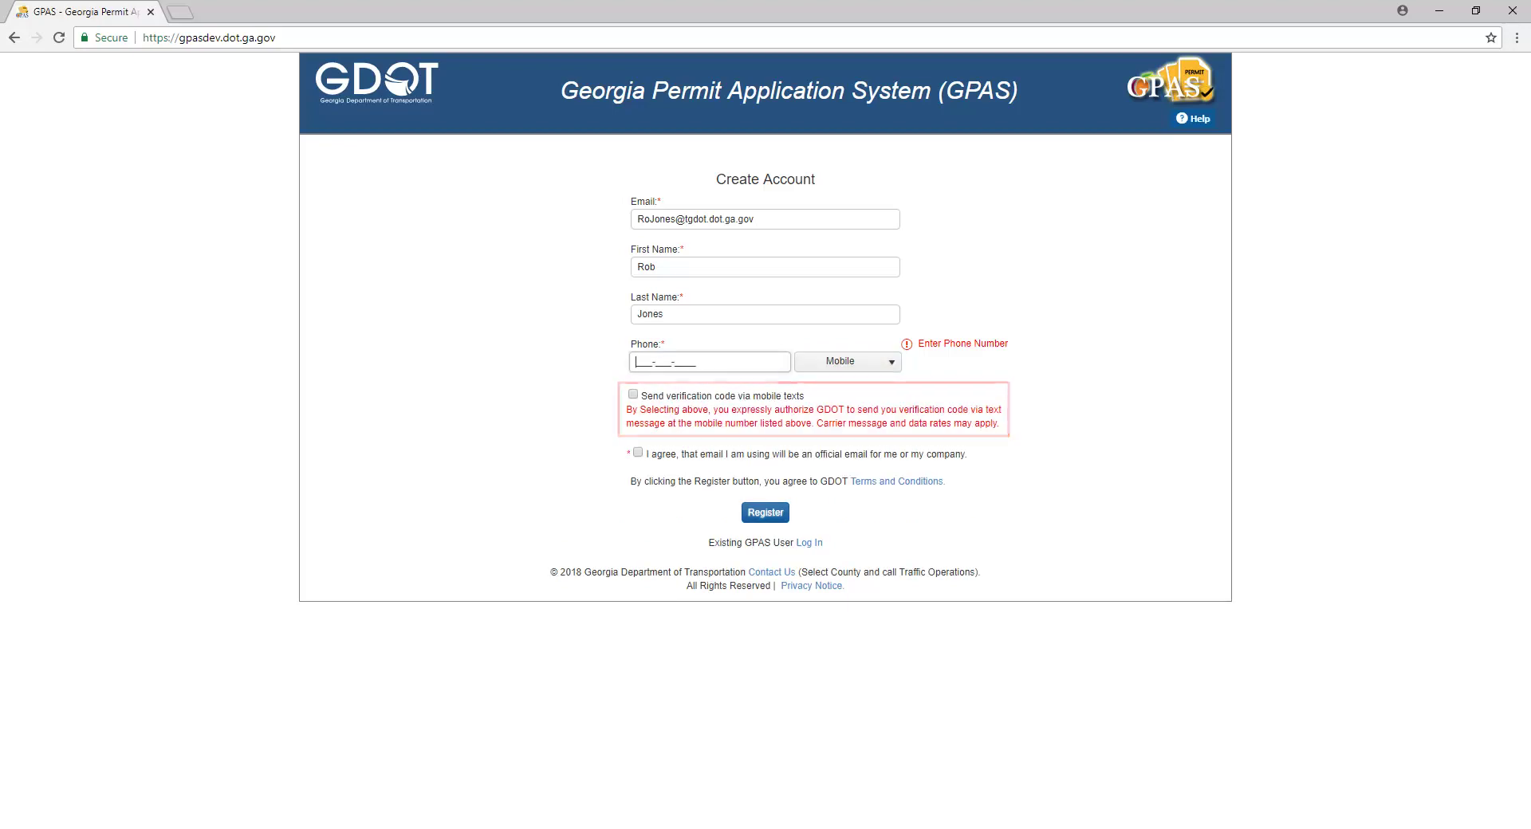
pyautogui.write('4045551212')
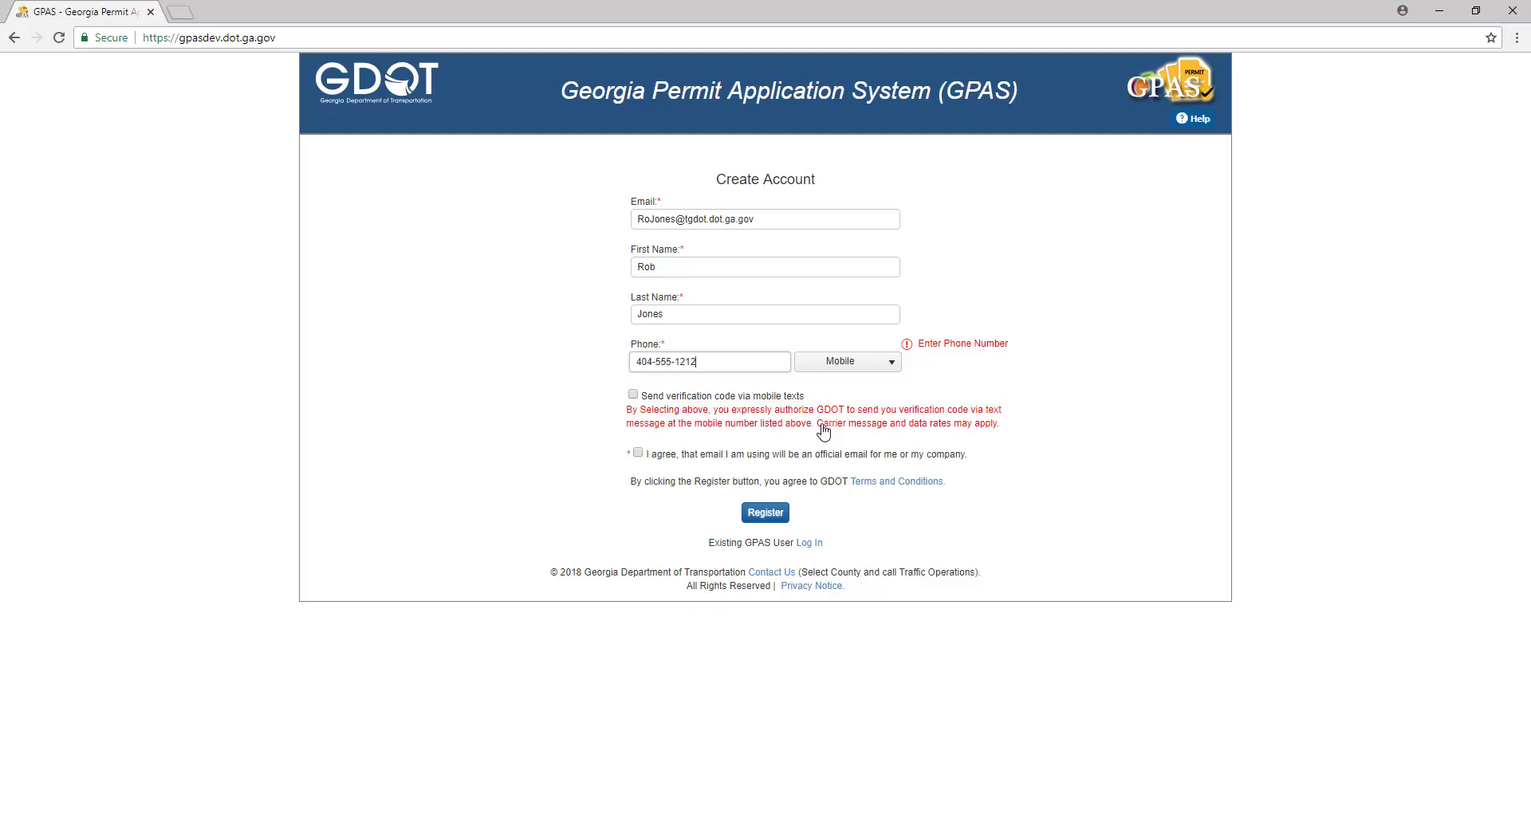
pyautogui.click(636, 399)
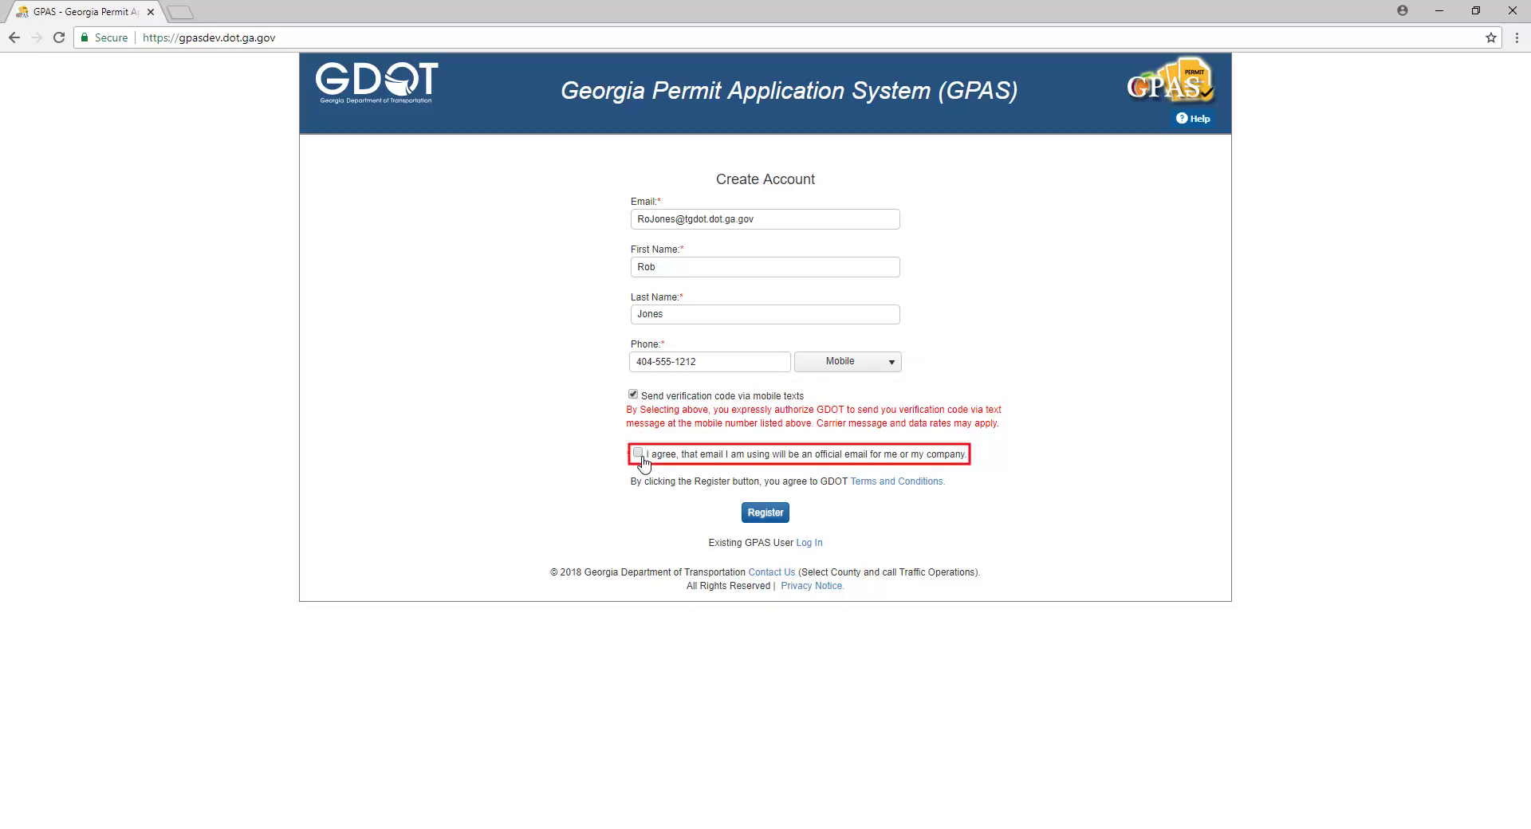
pyautogui.click(638, 453)
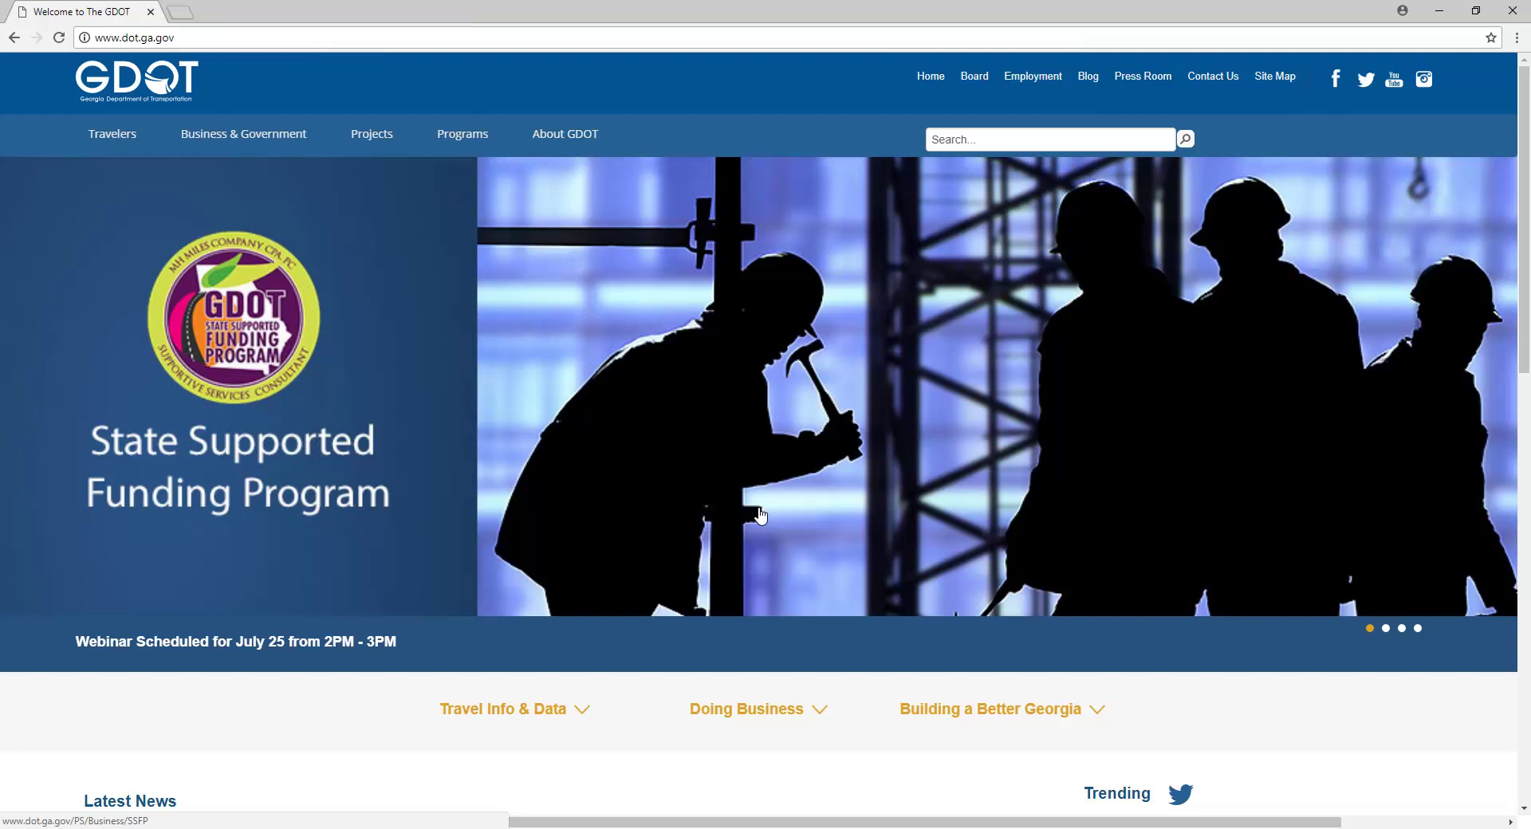
# Step: Reopen the GPAS login page through Business & Government > Permits
pyautogui.click(185, 147)
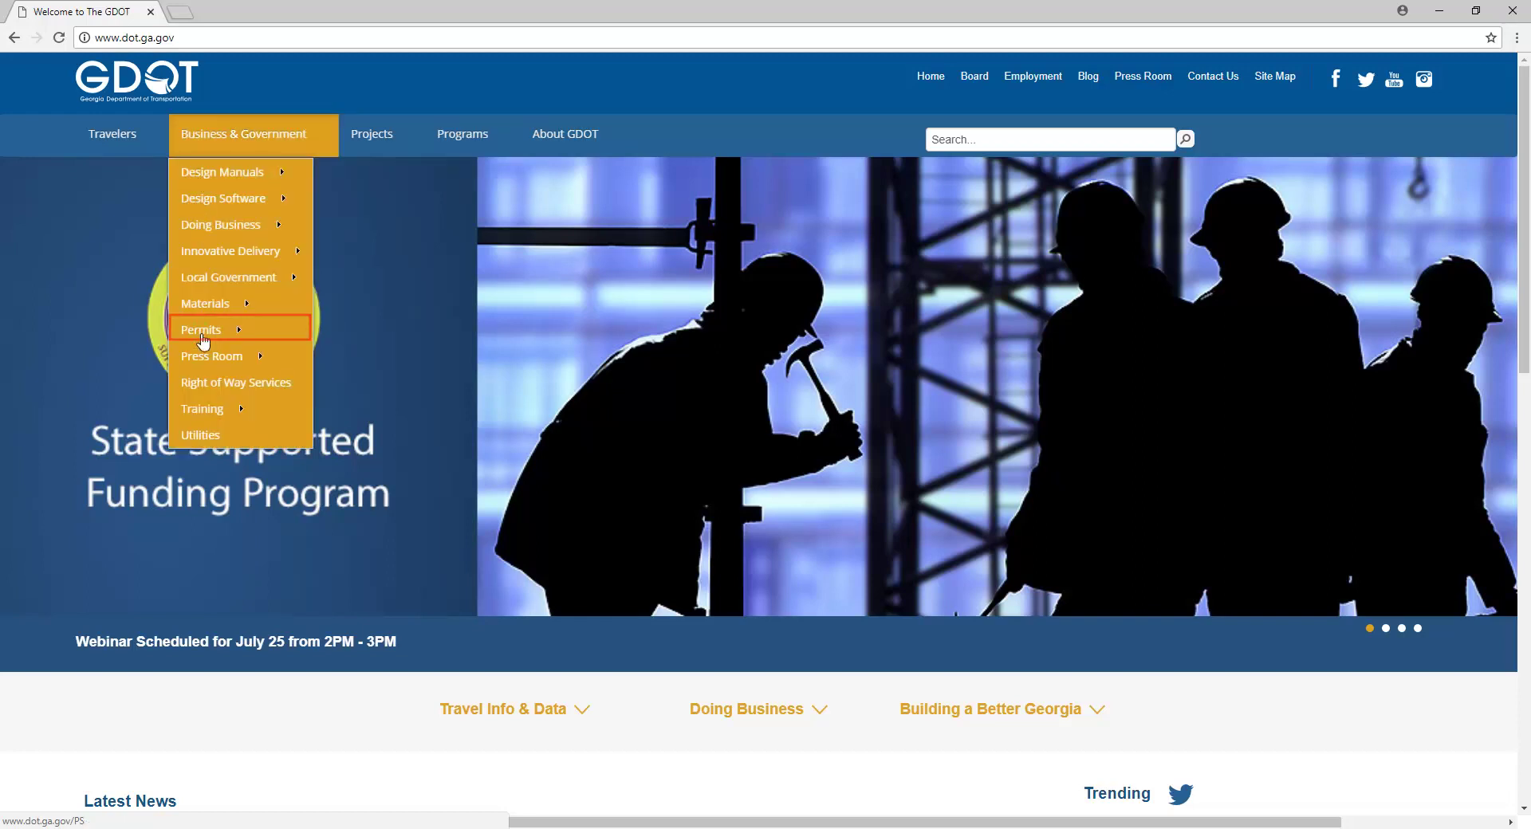
pyautogui.moveTo(203, 341)
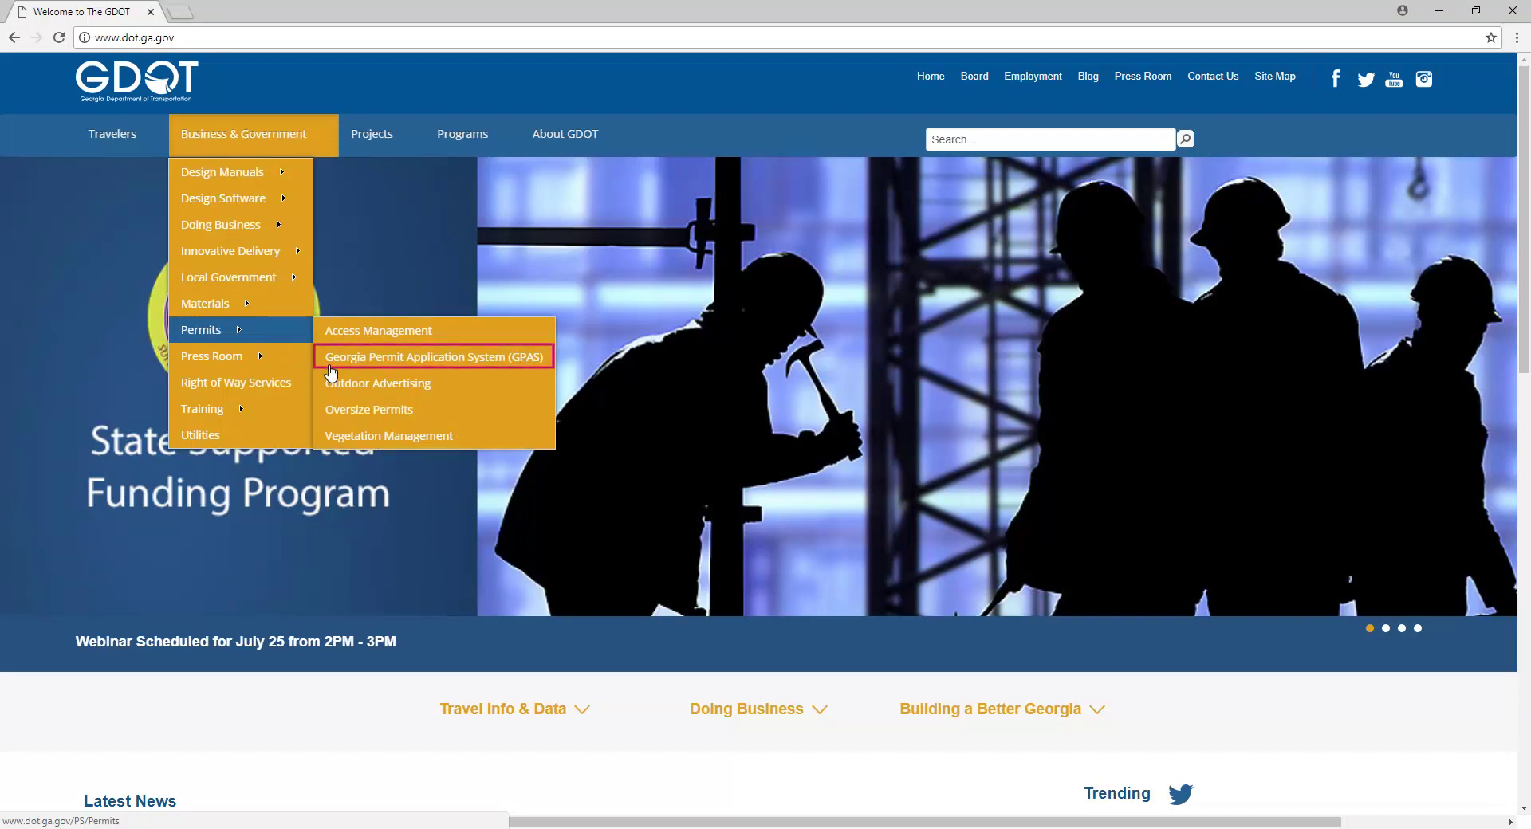
pyautogui.click(330, 359)
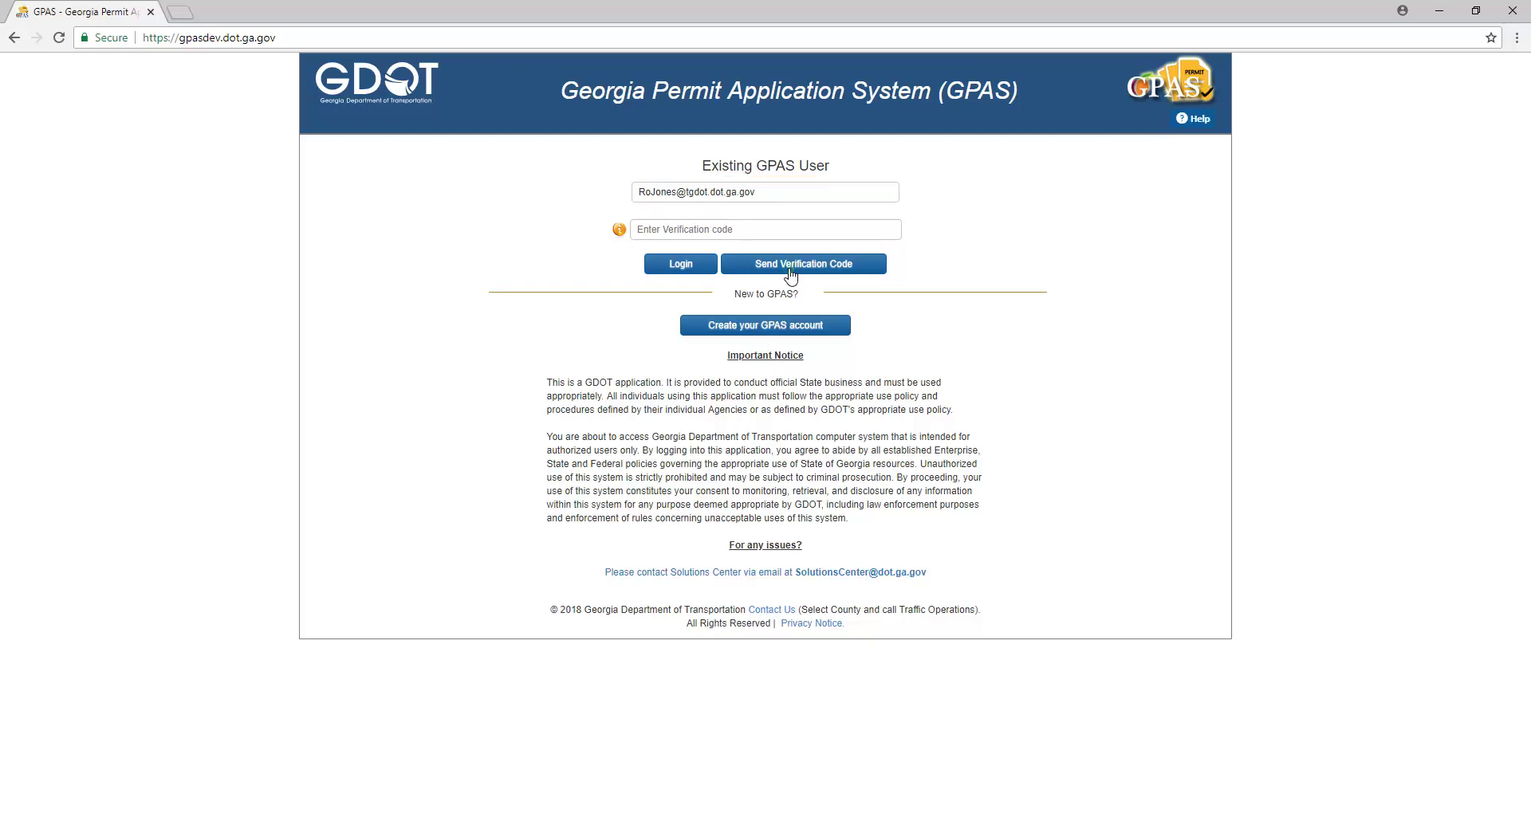
# Step: Request a new login verification code delivered by email
pyautogui.click(791, 267)
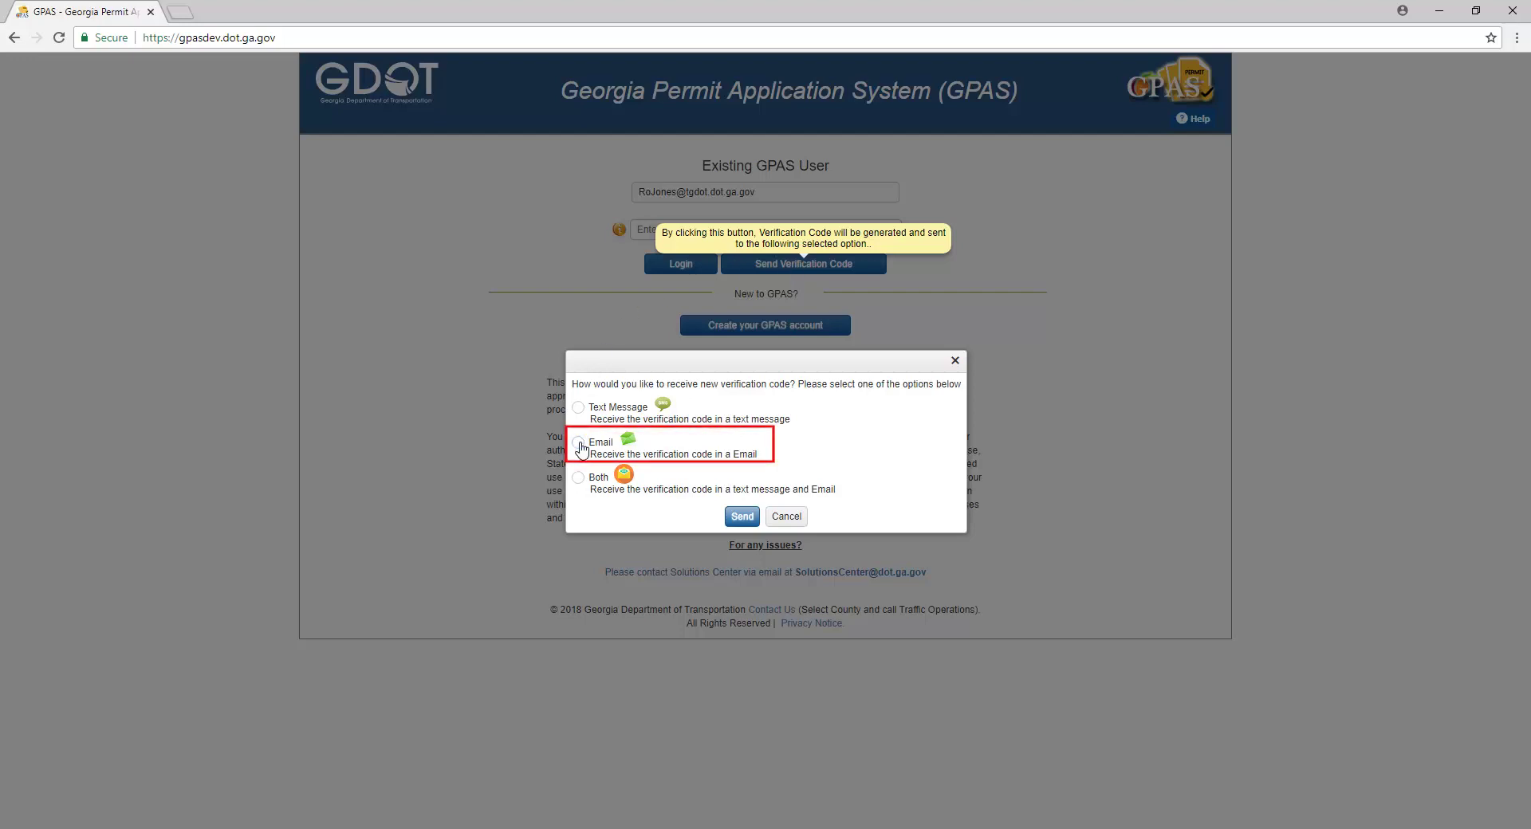
pyautogui.click(741, 517)
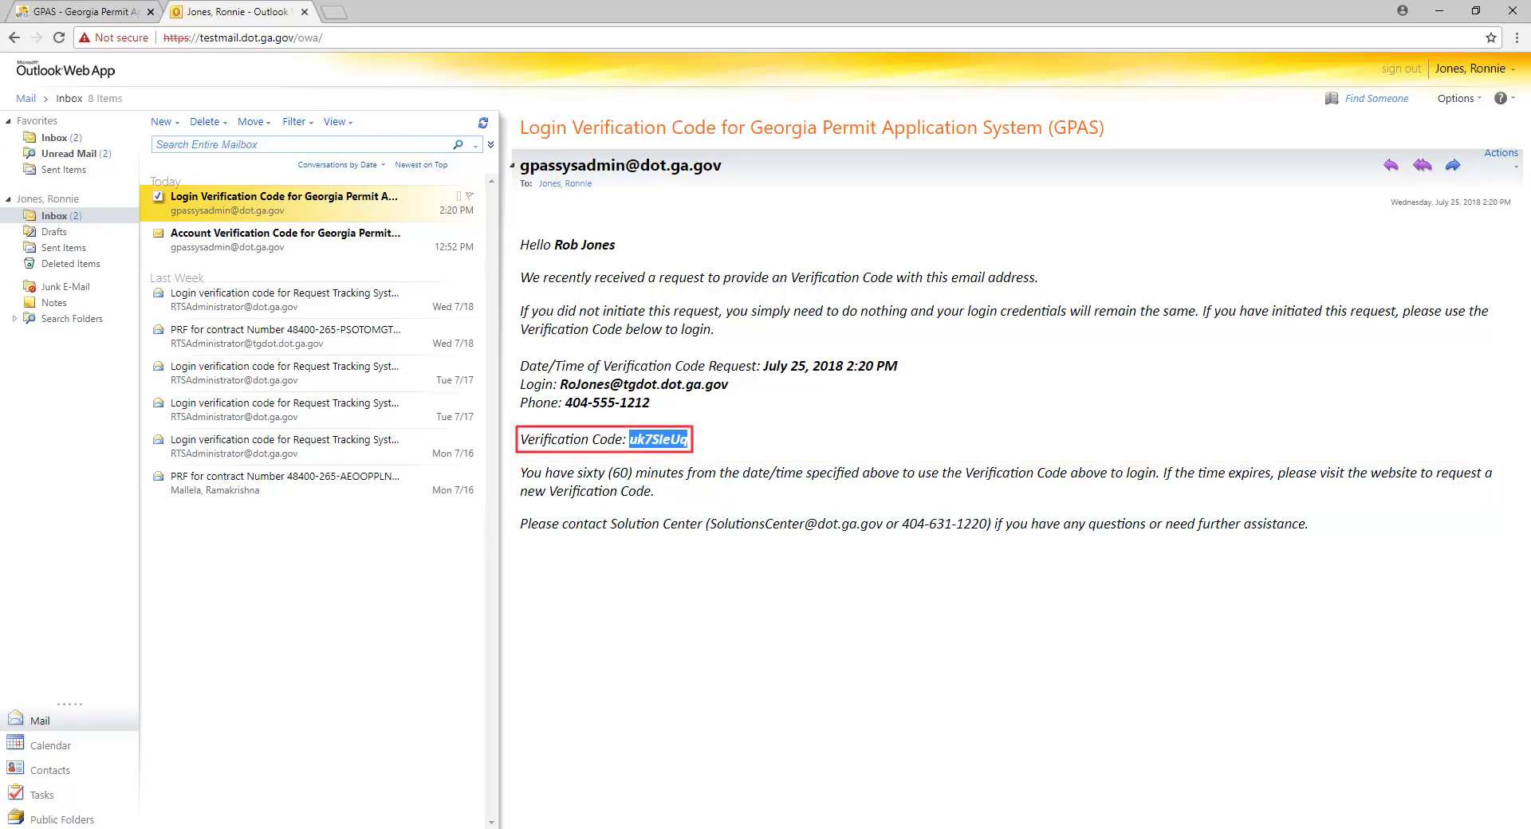
# Step: Log into GPAS with the pasted emailed code and confirm the Update MyProfile prompt
pyautogui.click(99, 14)
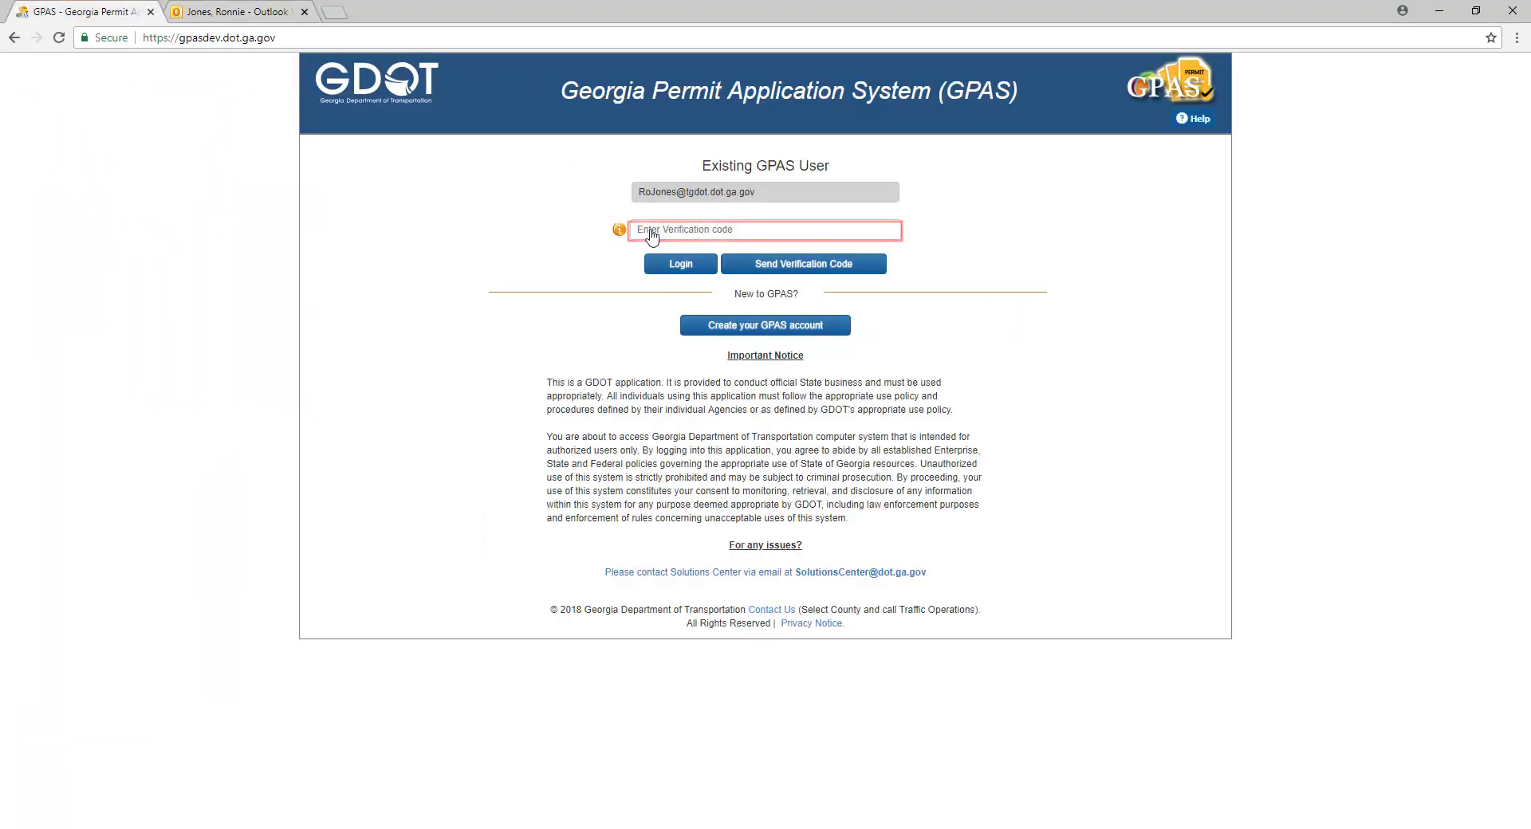
pyautogui.click(650, 233)
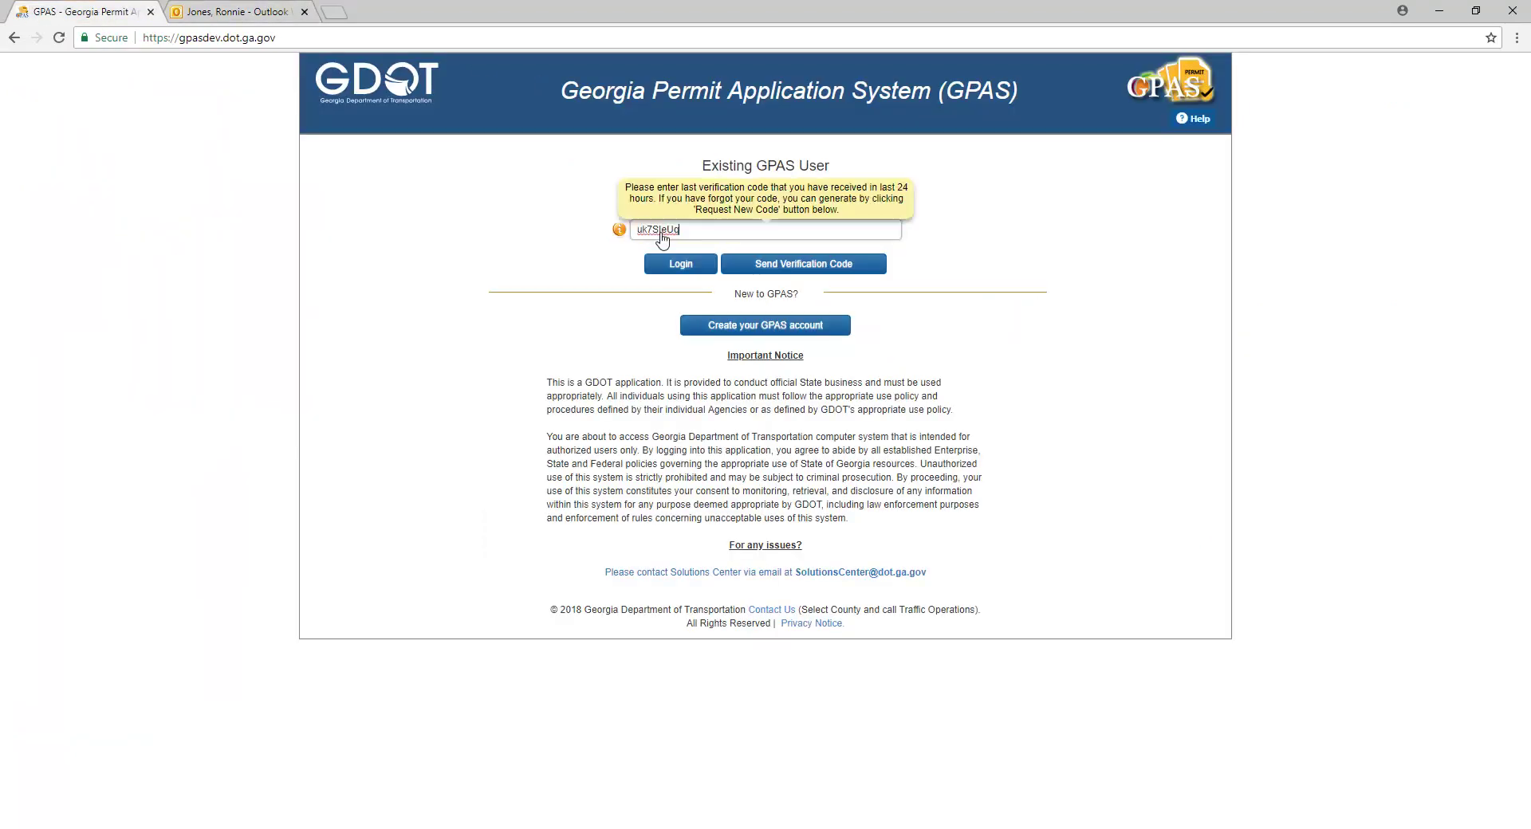
pyautogui.click(679, 264)
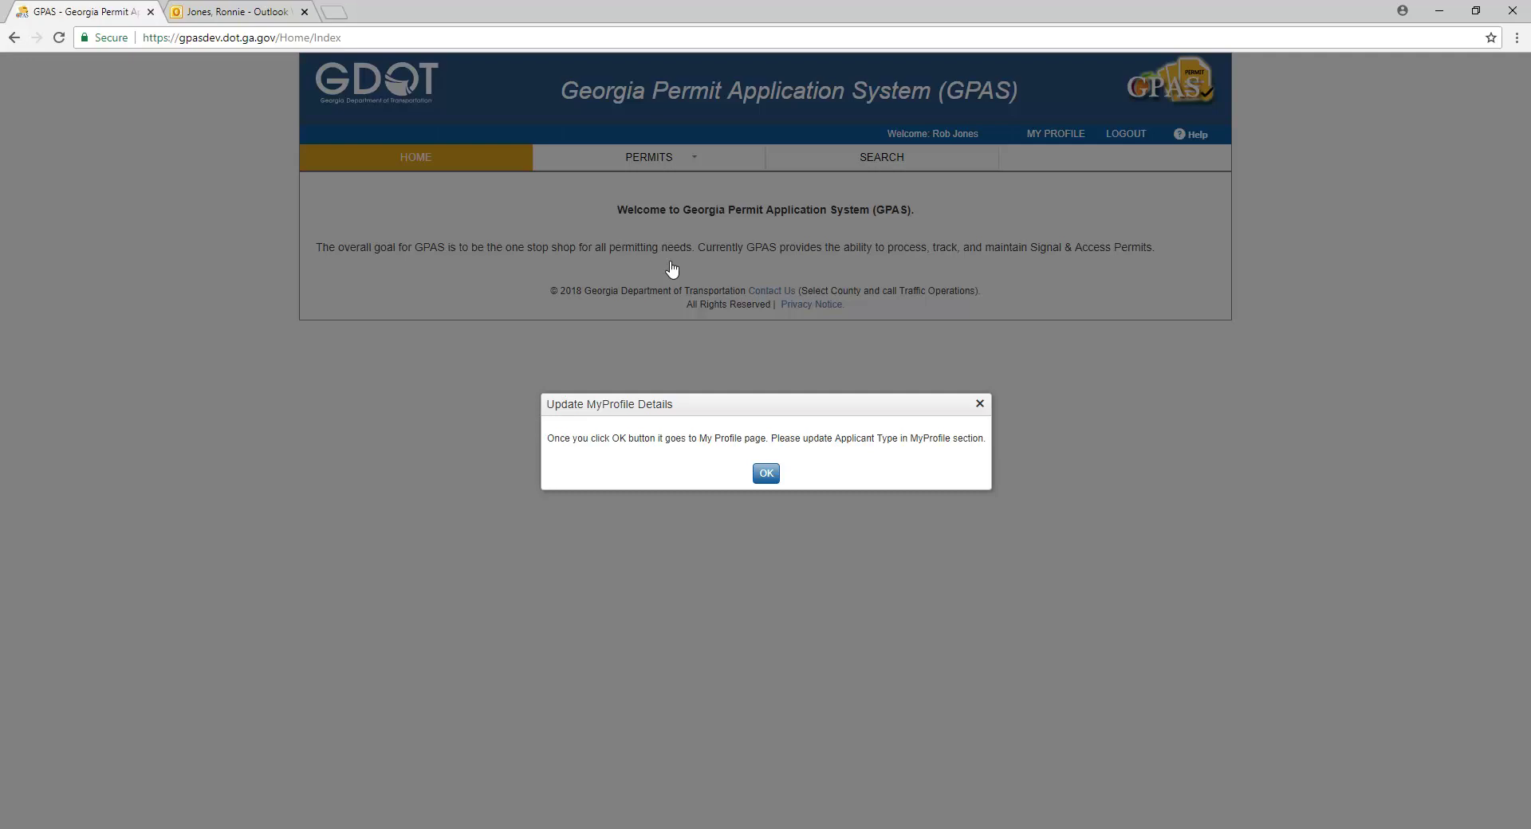
pyautogui.click(759, 476)
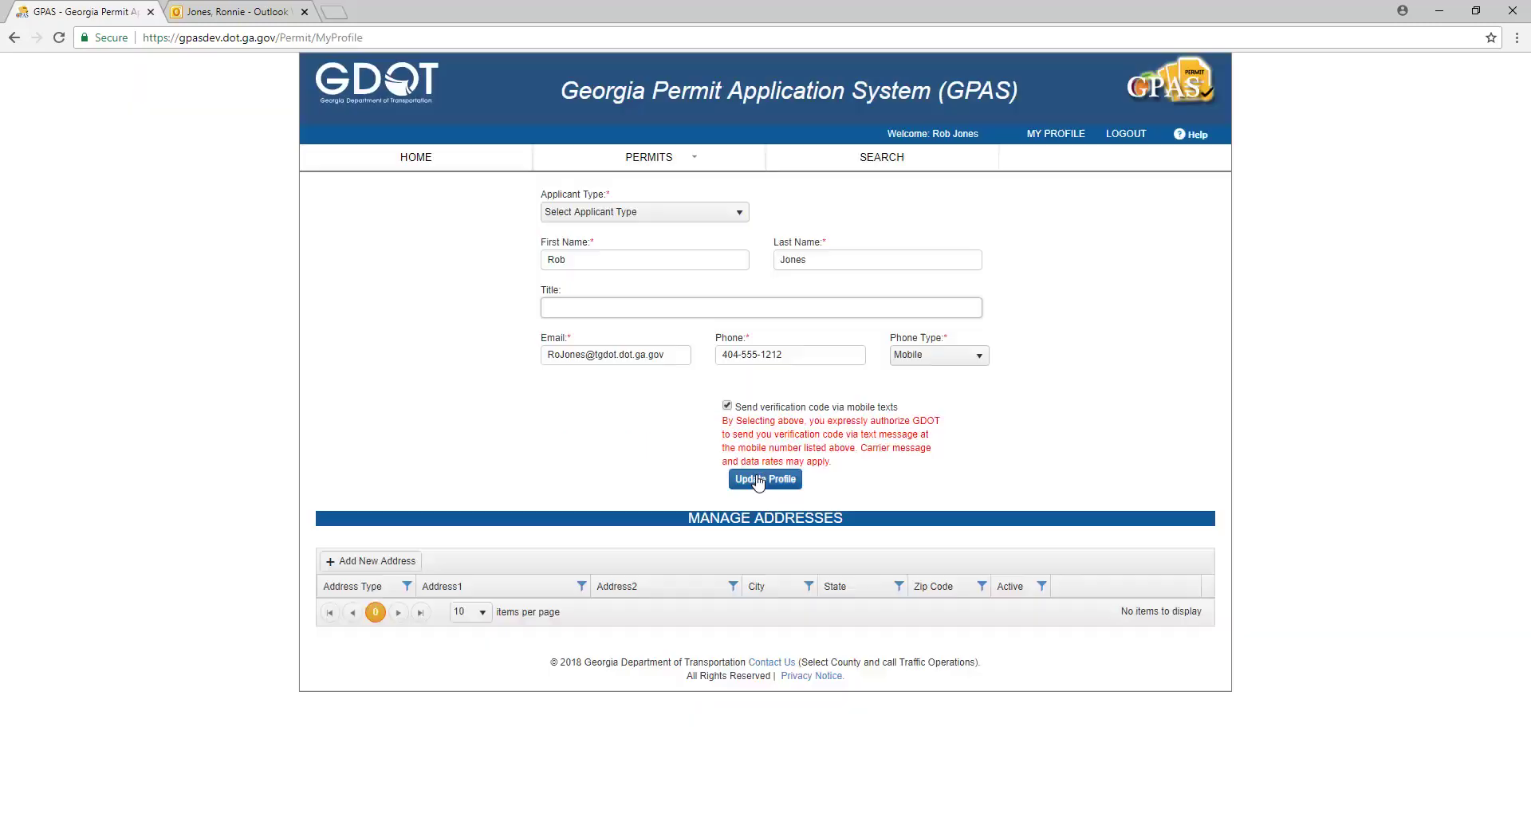
# Step: Save the profile as a Company applicant named 'Build A Better Tommorow'
pyautogui.click(583, 214)
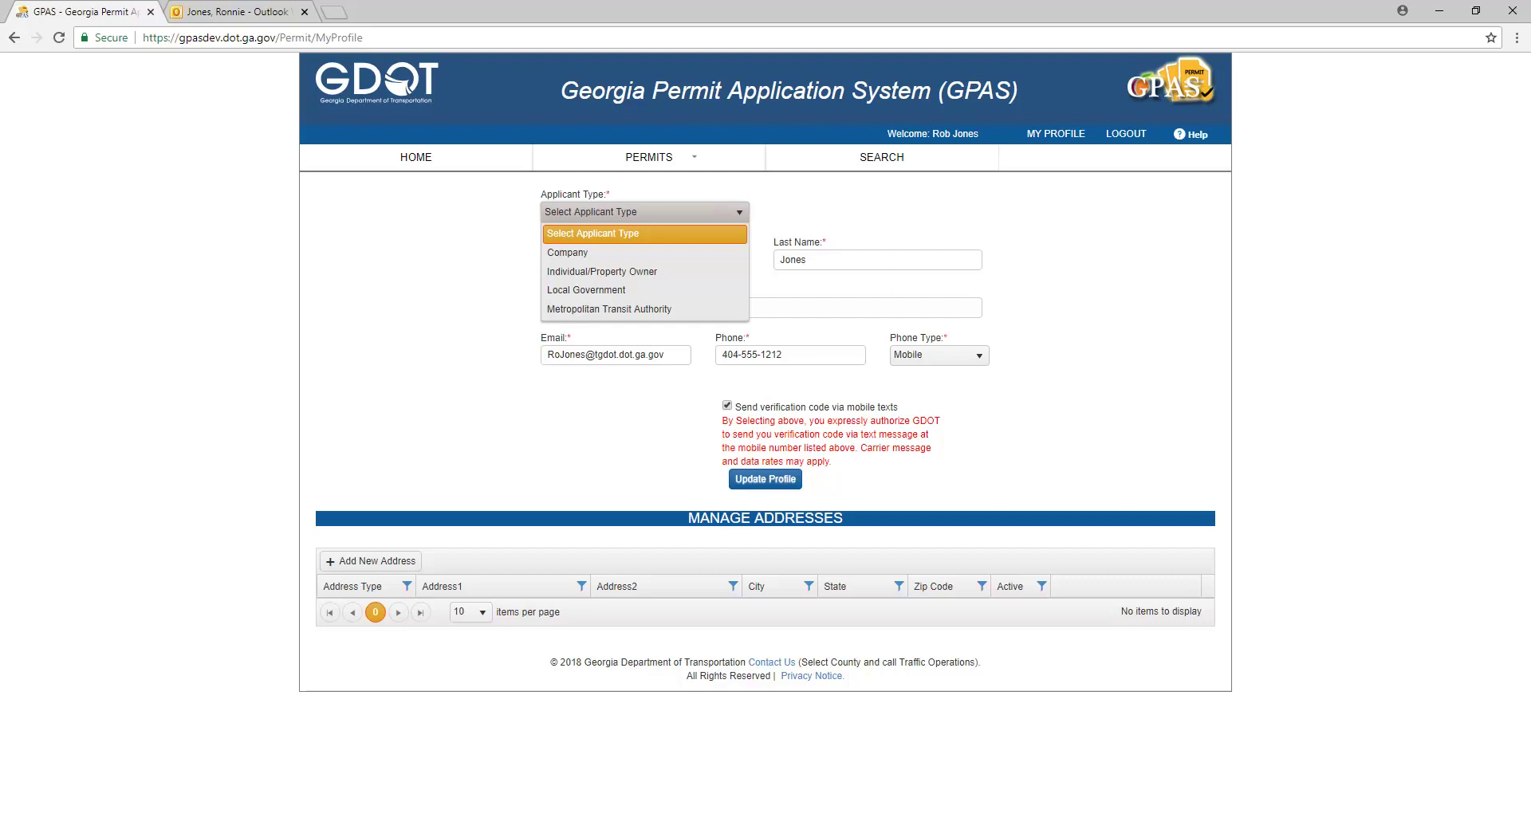
pyautogui.click(568, 253)
pyautogui.write('Build A Bet')
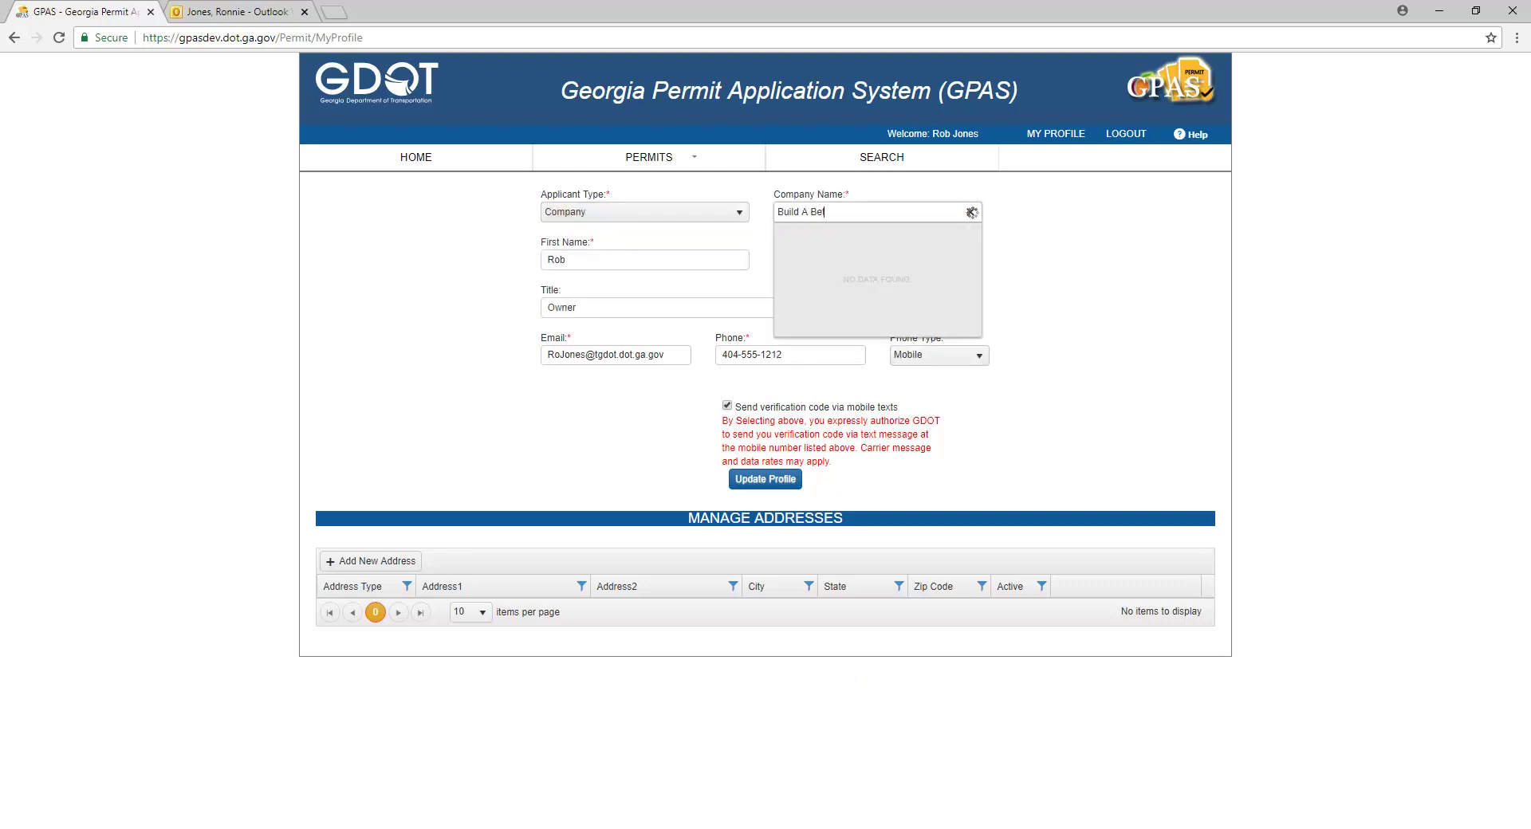
pyautogui.write('ter Tommorow')
pyautogui.click(590, 262)
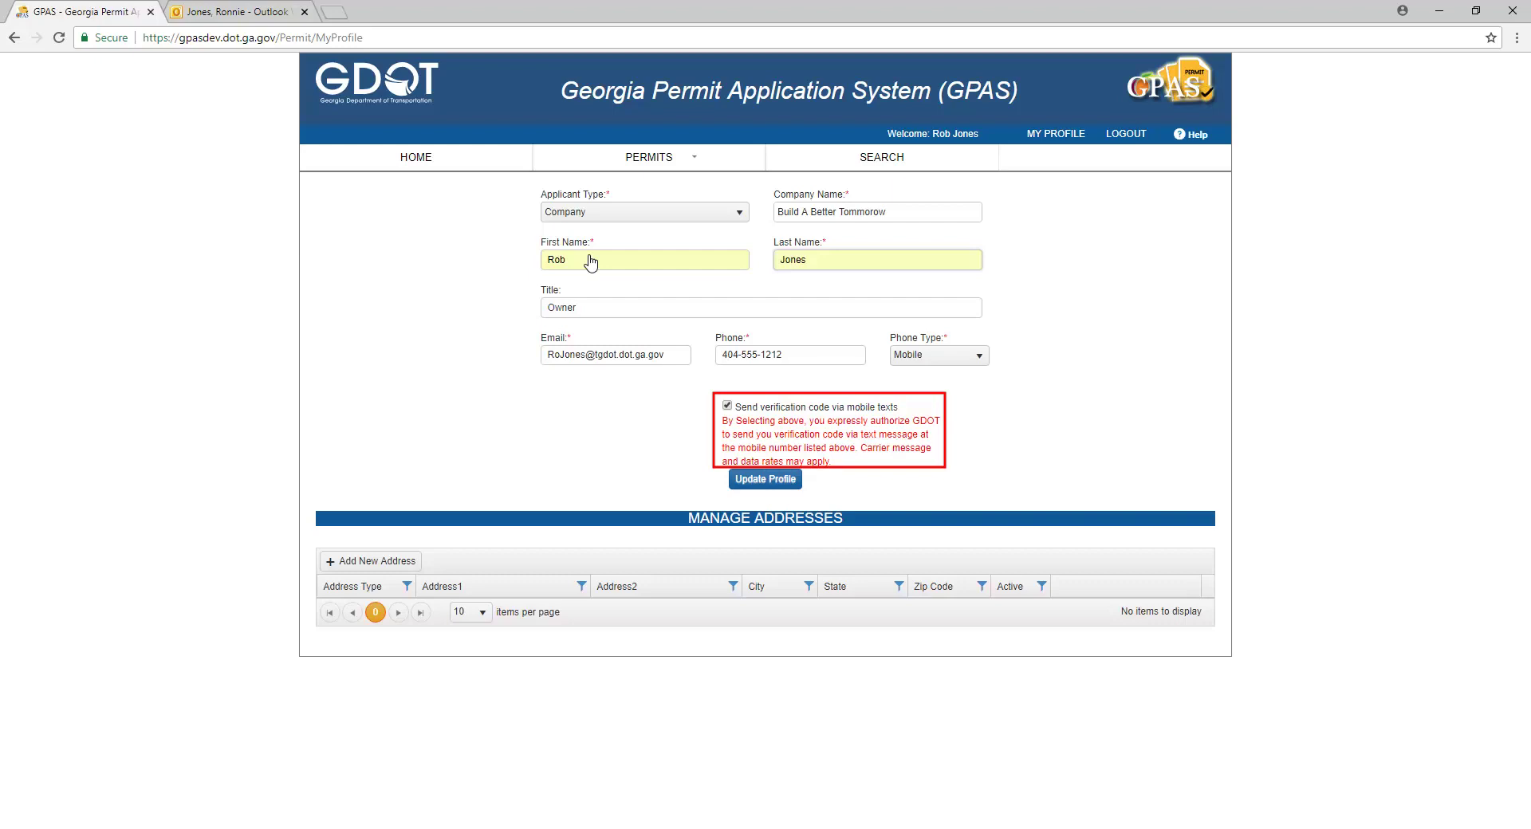
pyautogui.click(766, 479)
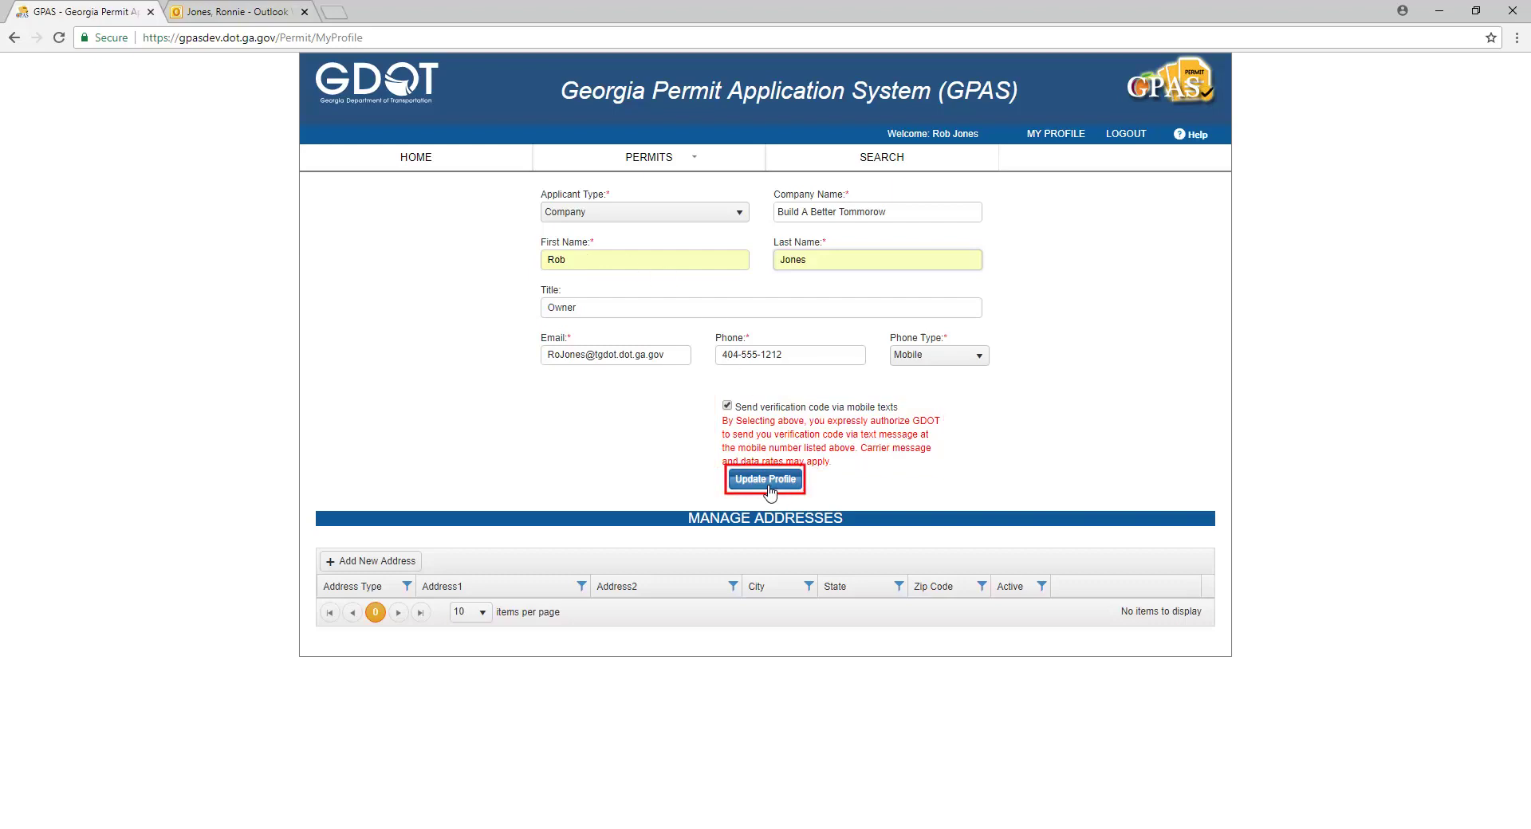
# Step: Begin a new Business-type address and enter its street address
pyautogui.click(356, 568)
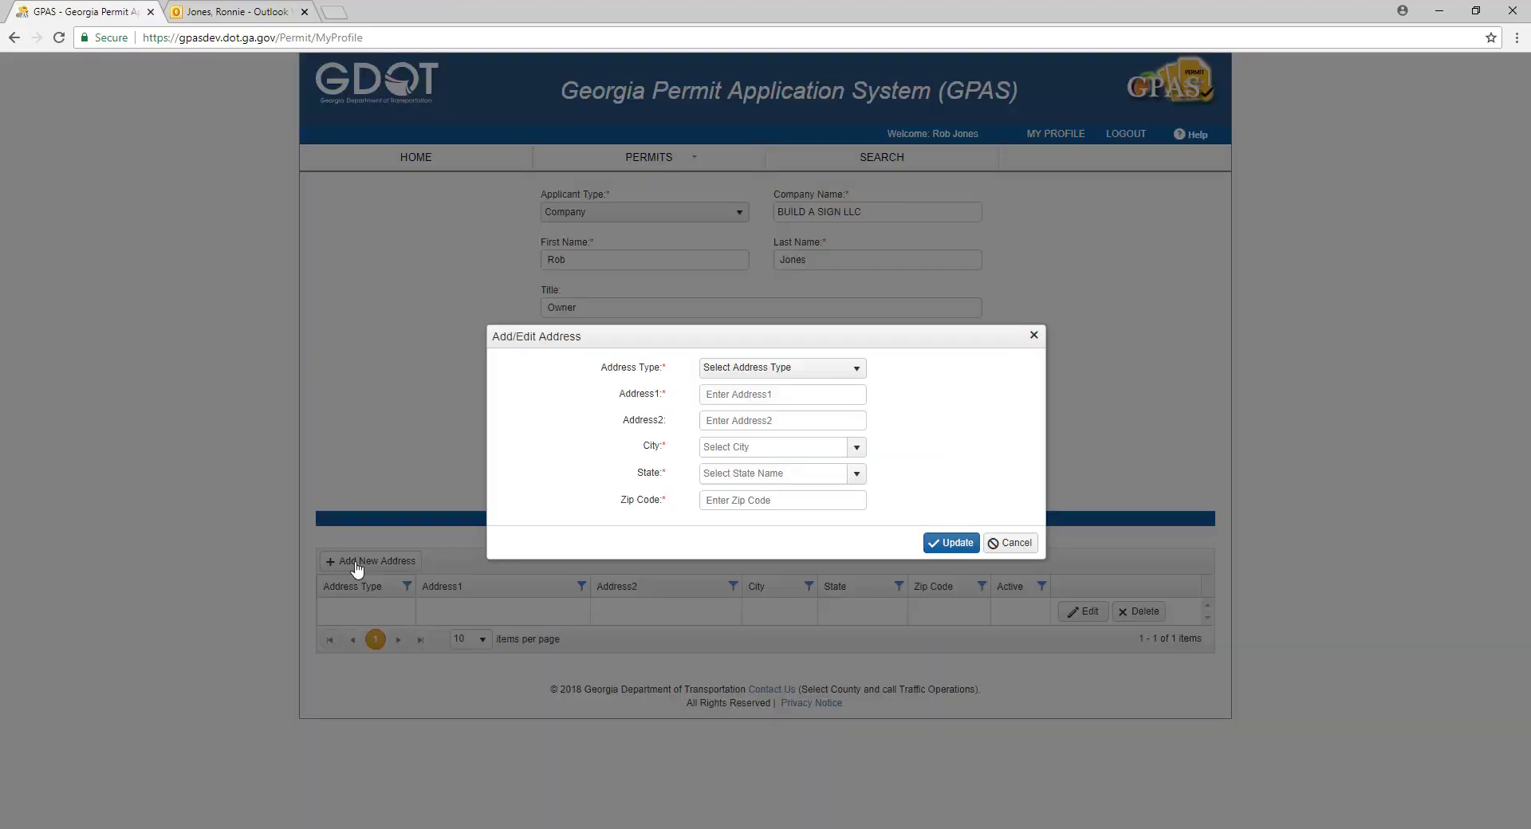
pyautogui.click(762, 376)
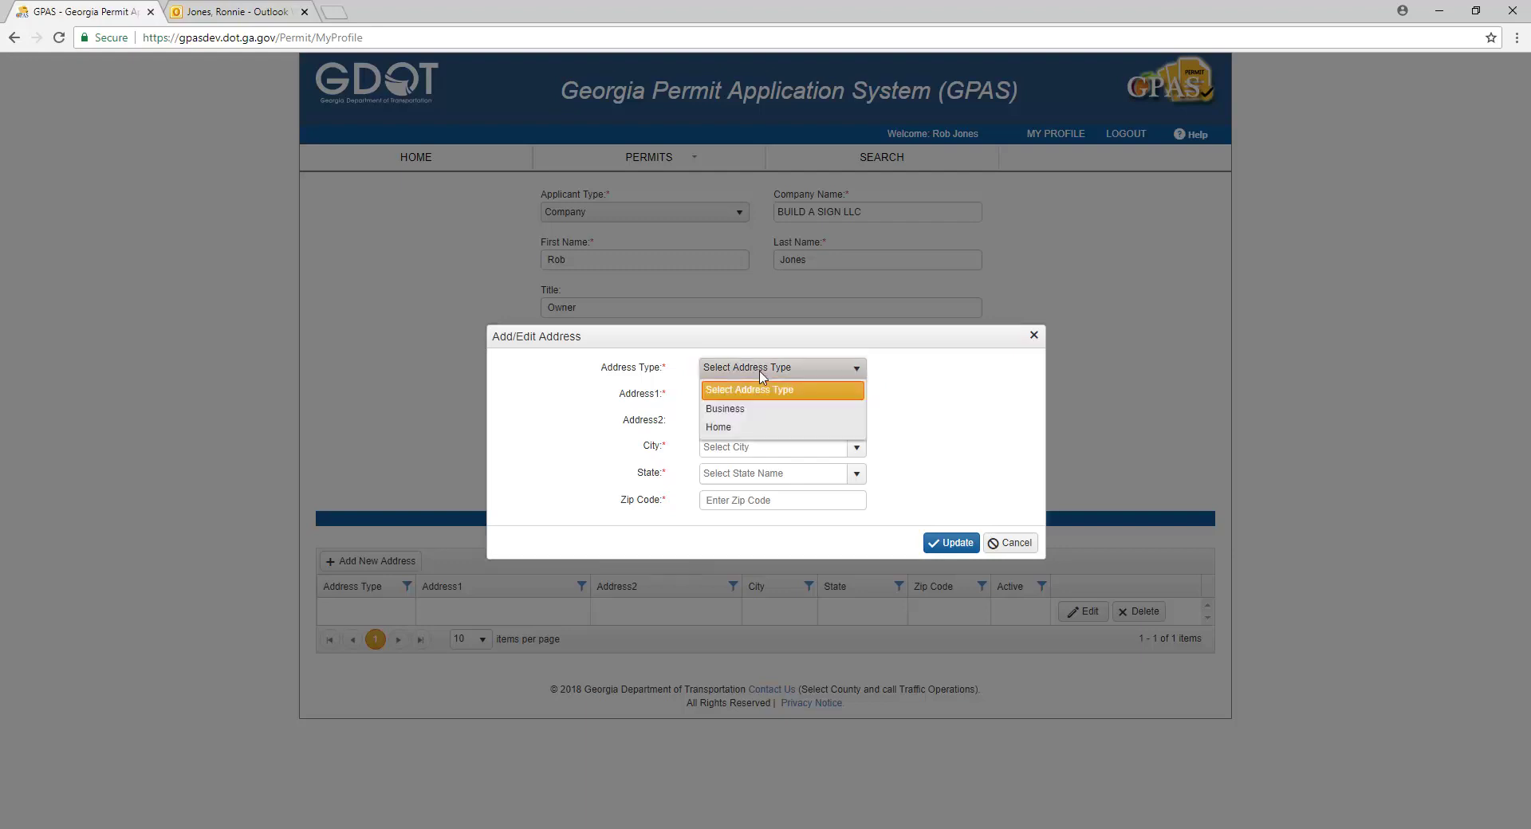
pyautogui.click(749, 409)
pyautogui.press('Tab')
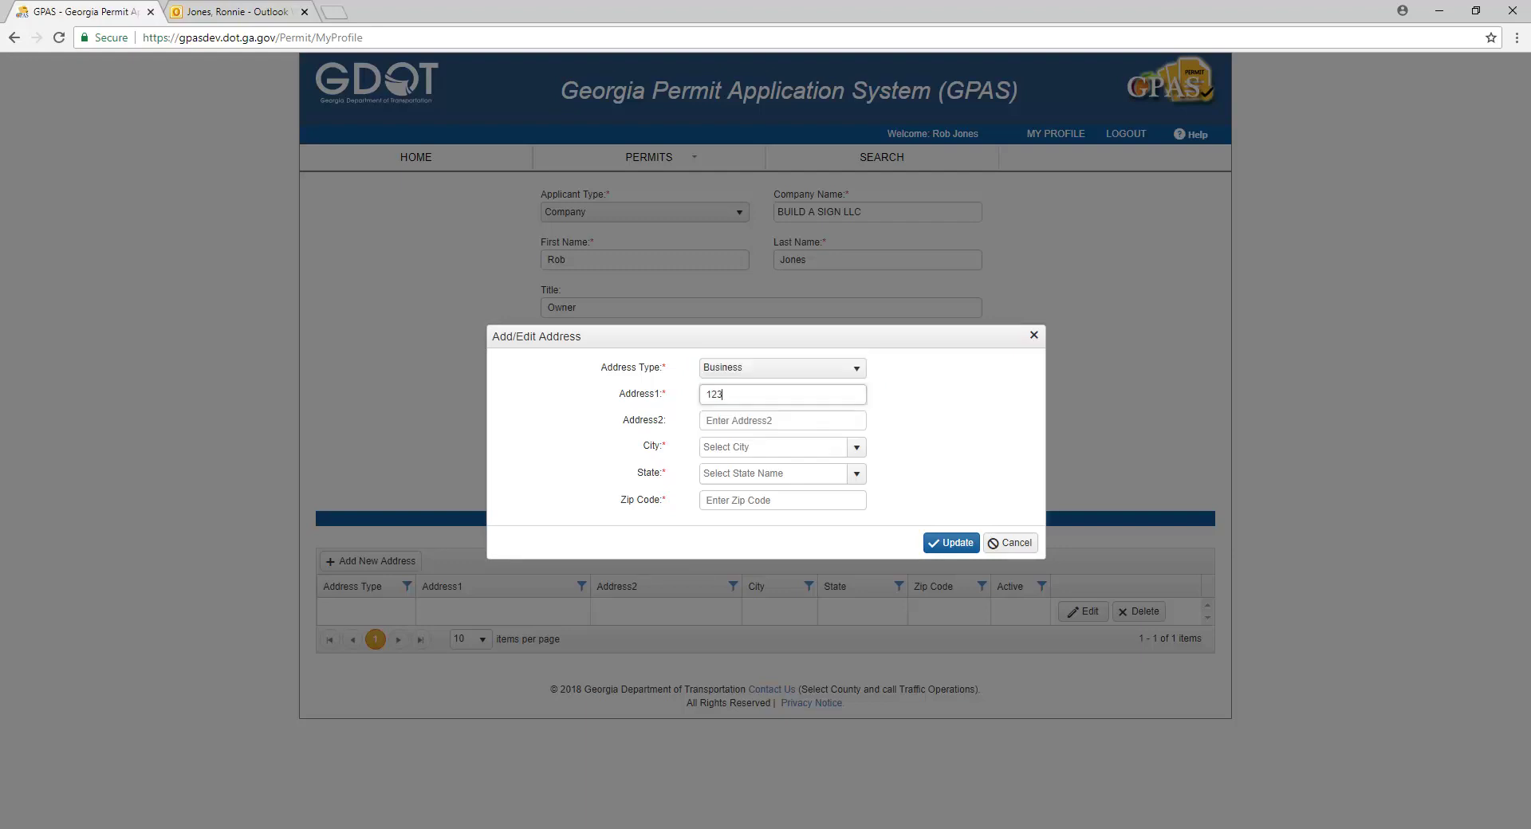
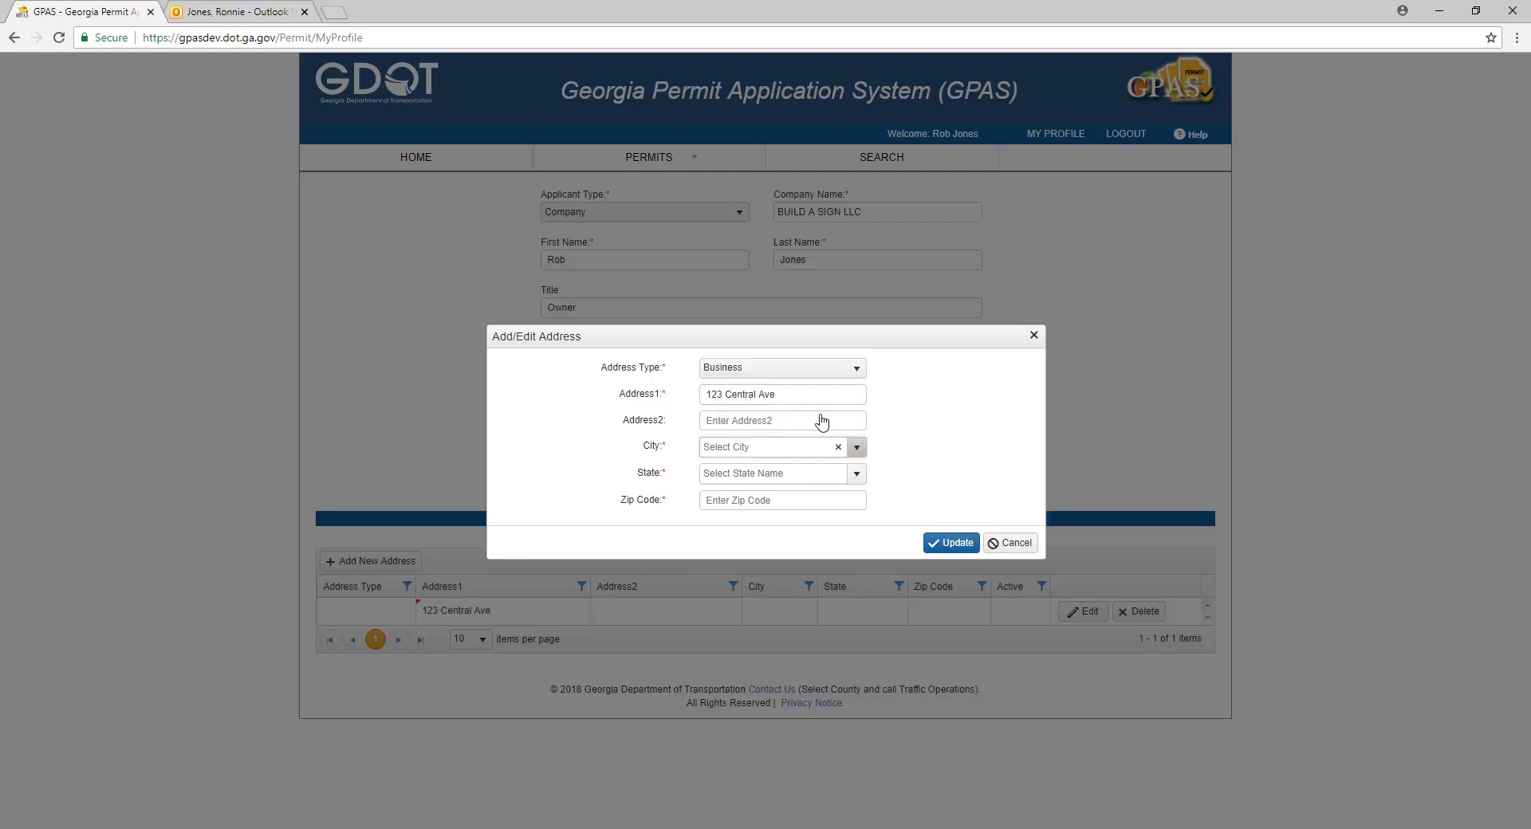
# Step: Set the city to Atlanta, state to Georgia, add the zip code, and save the address
pyautogui.click(857, 449)
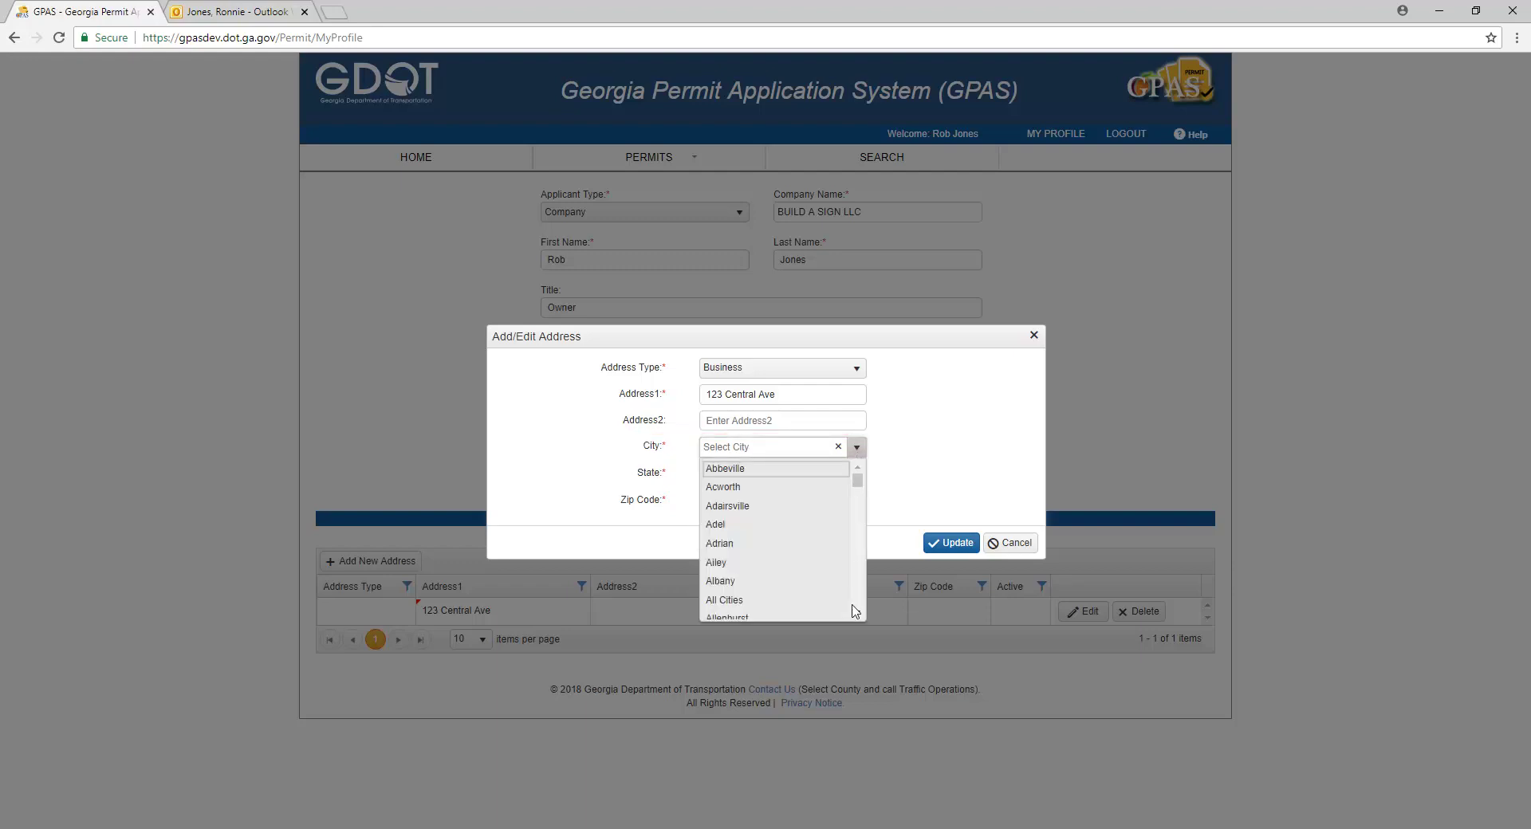
pyautogui.click(782, 447)
pyautogui.write('Atlanta')
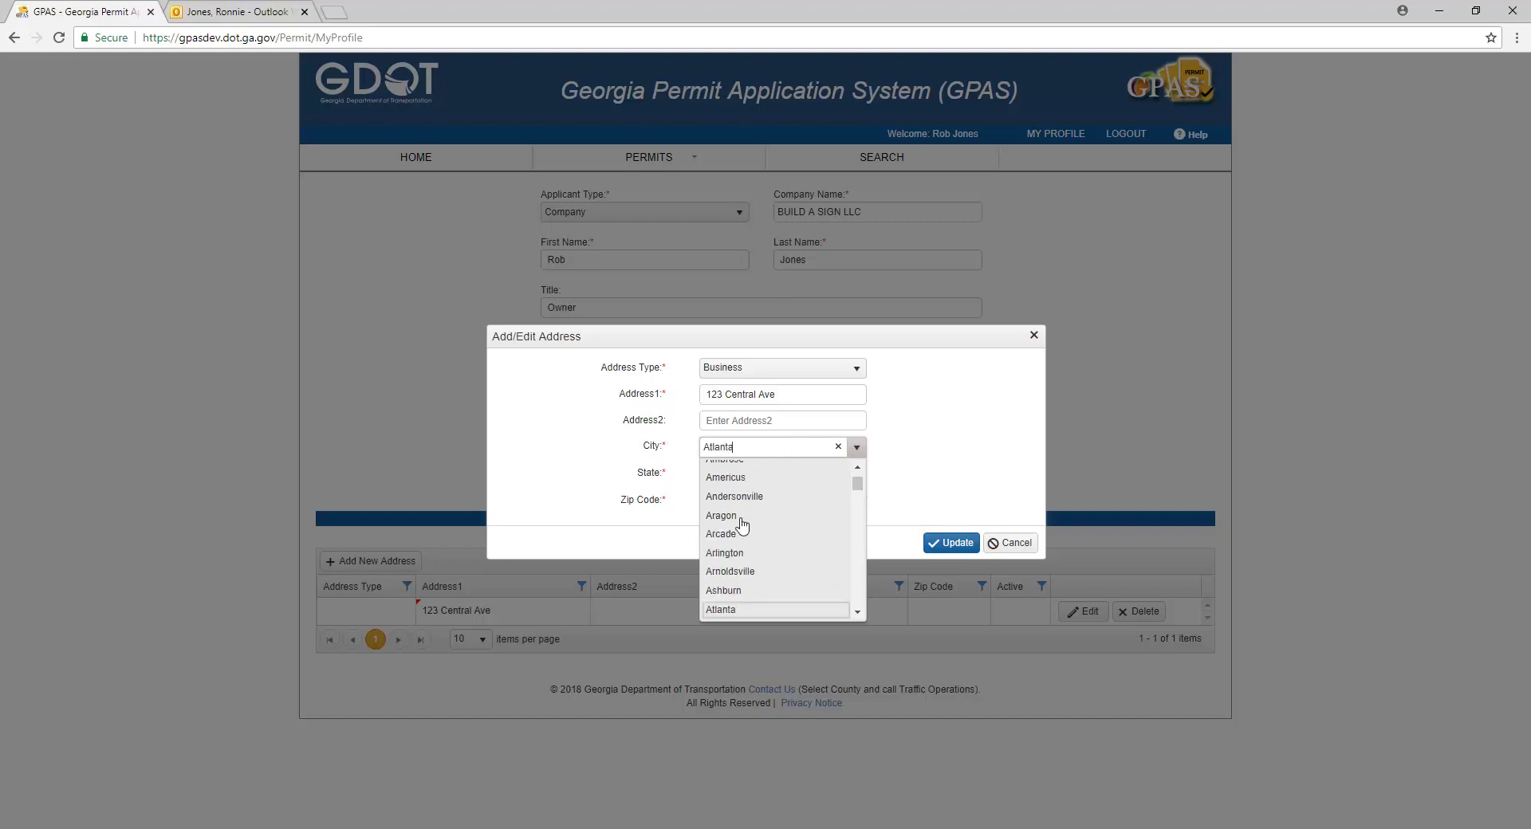
pyautogui.click(734, 611)
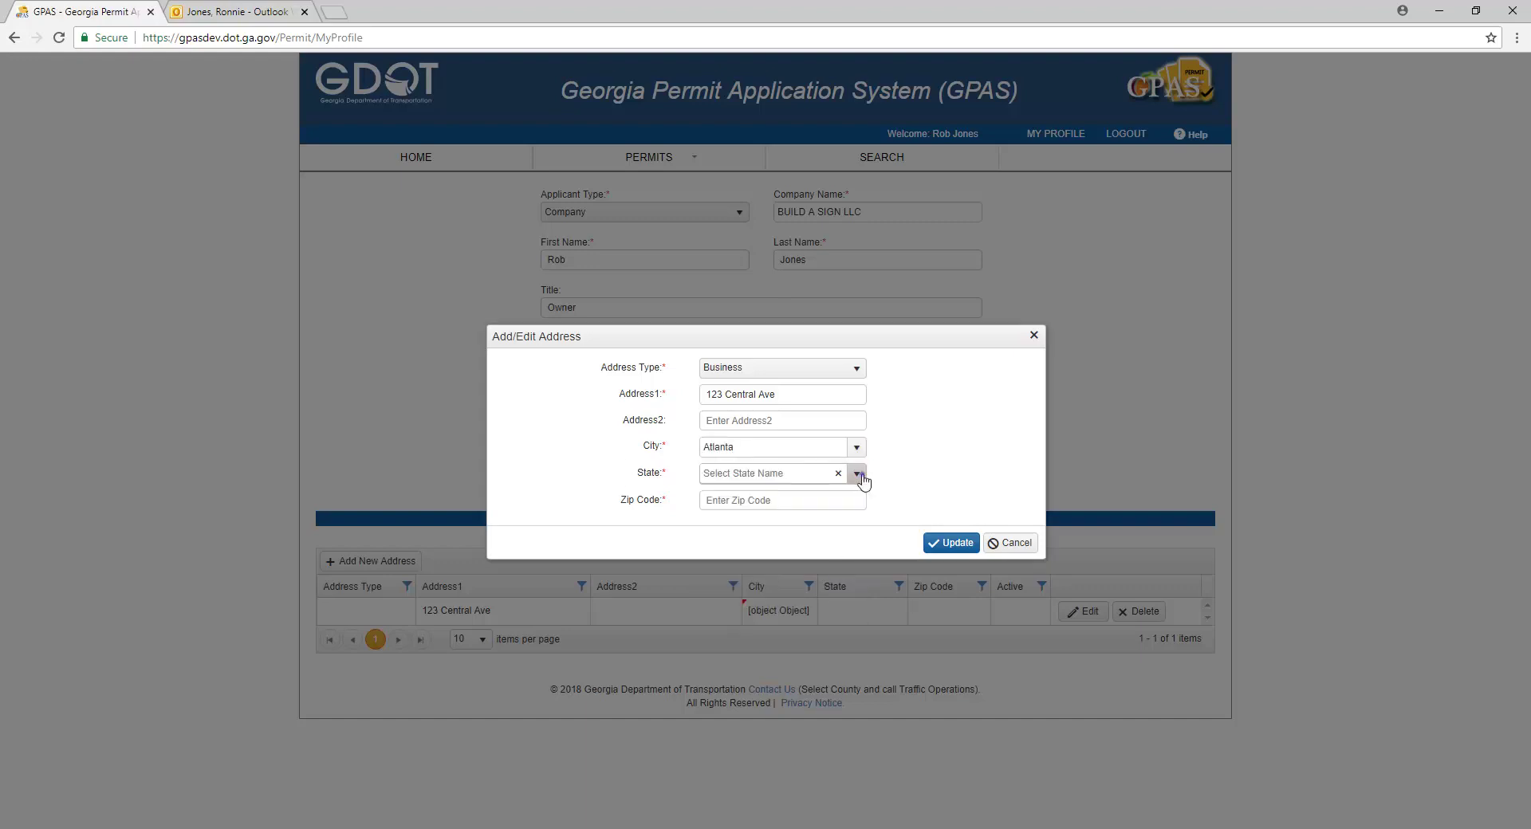
pyautogui.click(860, 477)
pyautogui.write('g')
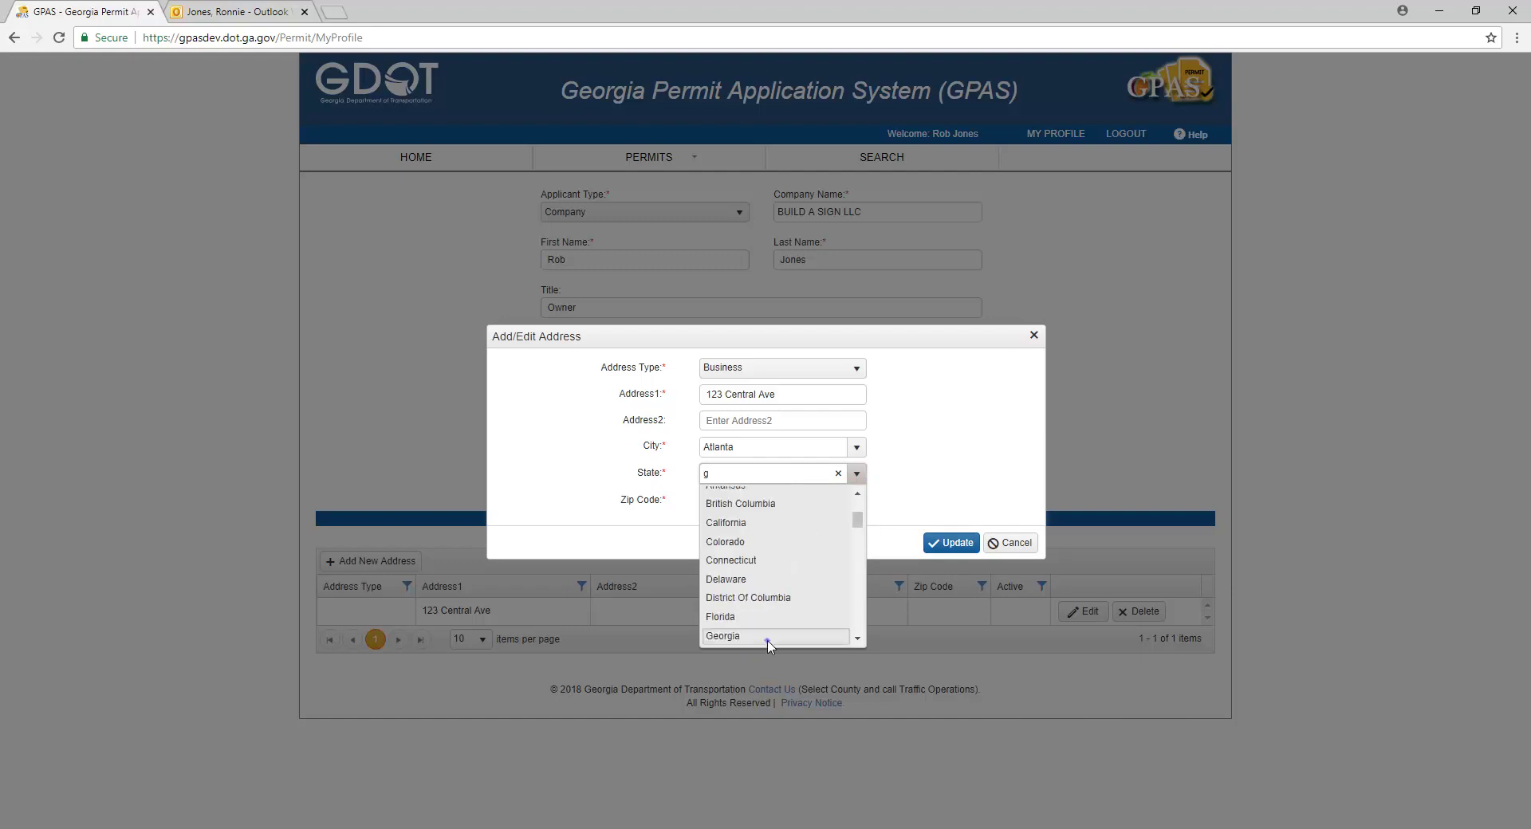
pyautogui.click(770, 638)
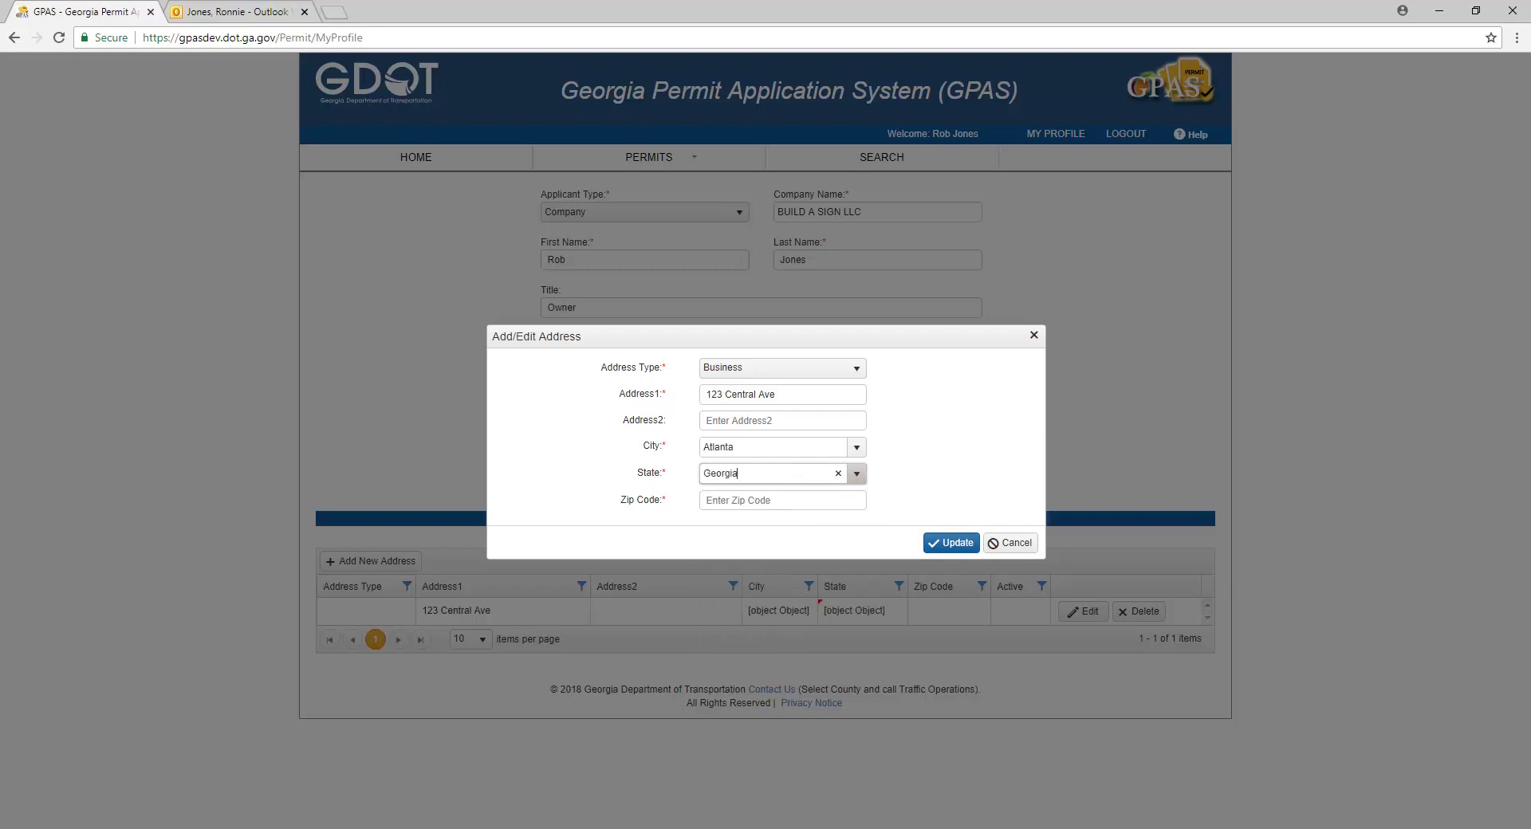
pyautogui.click(757, 500)
pyautogui.write('30308')
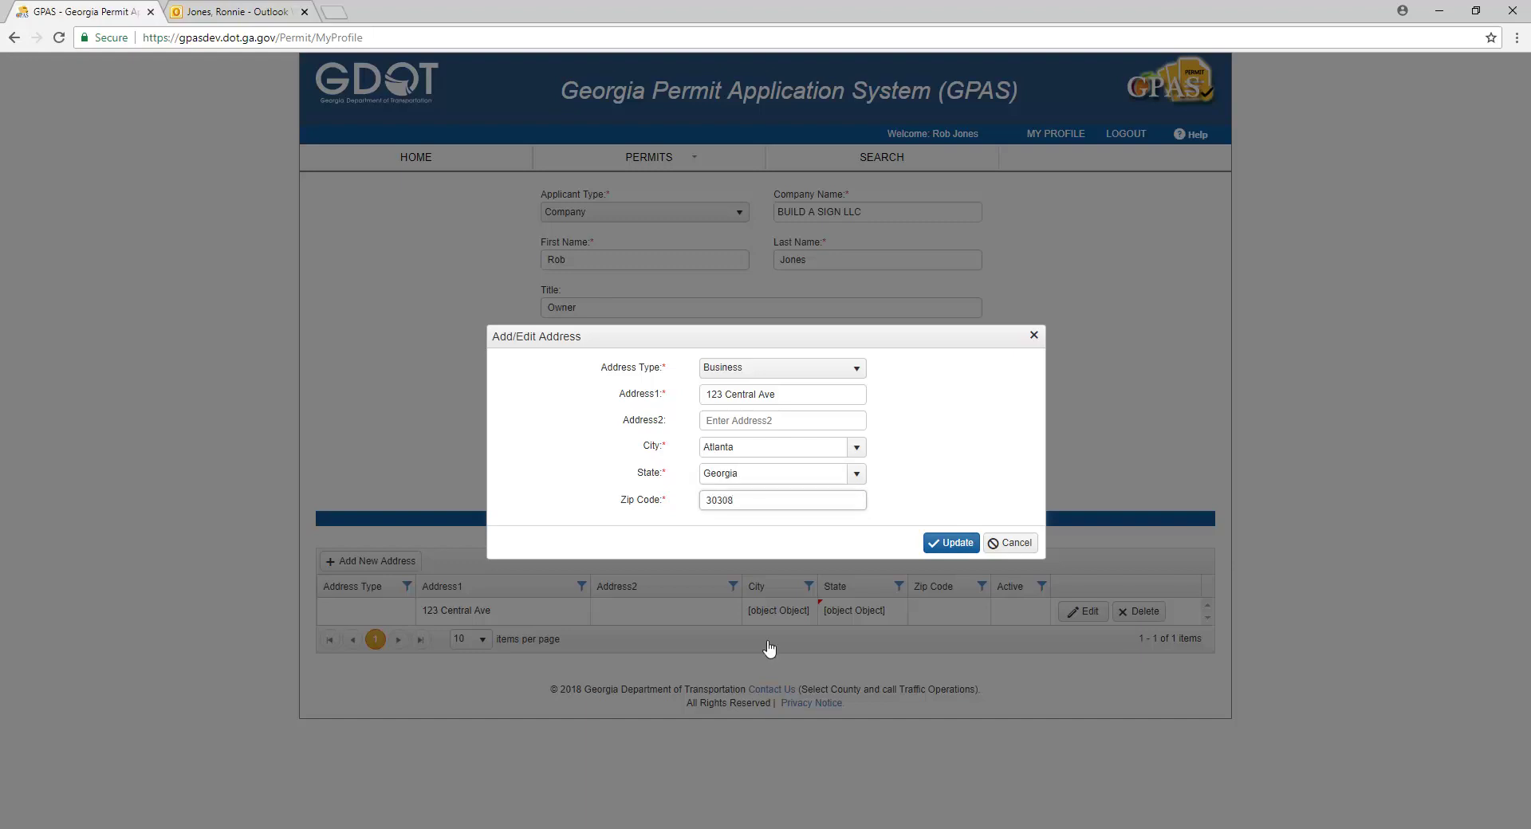
pyautogui.click(957, 543)
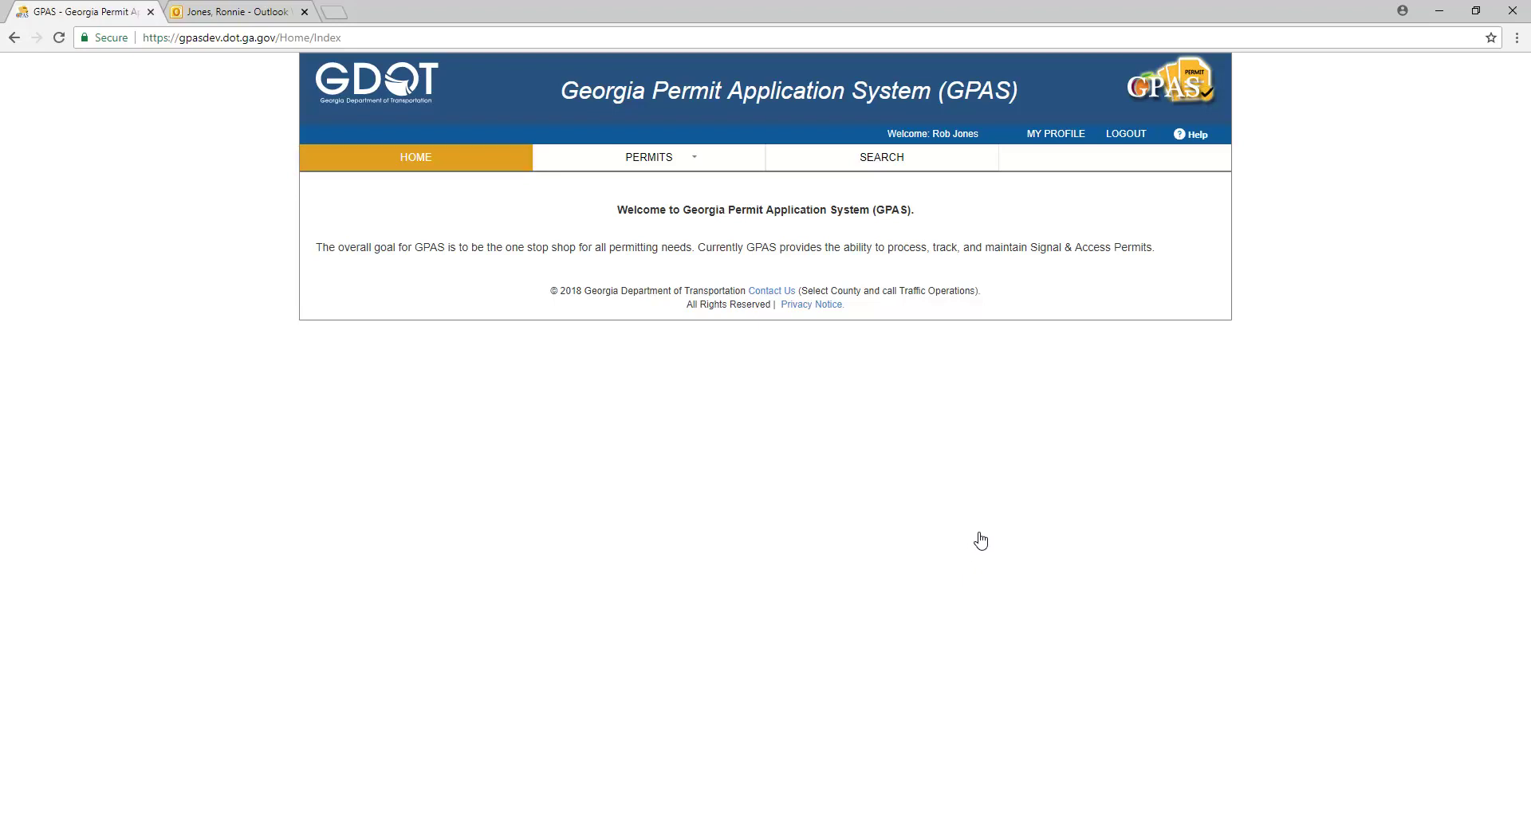
# Step: Go back to the GPAS home page and show the permit options
pyautogui.click(1028, 146)
pyautogui.click(644, 162)
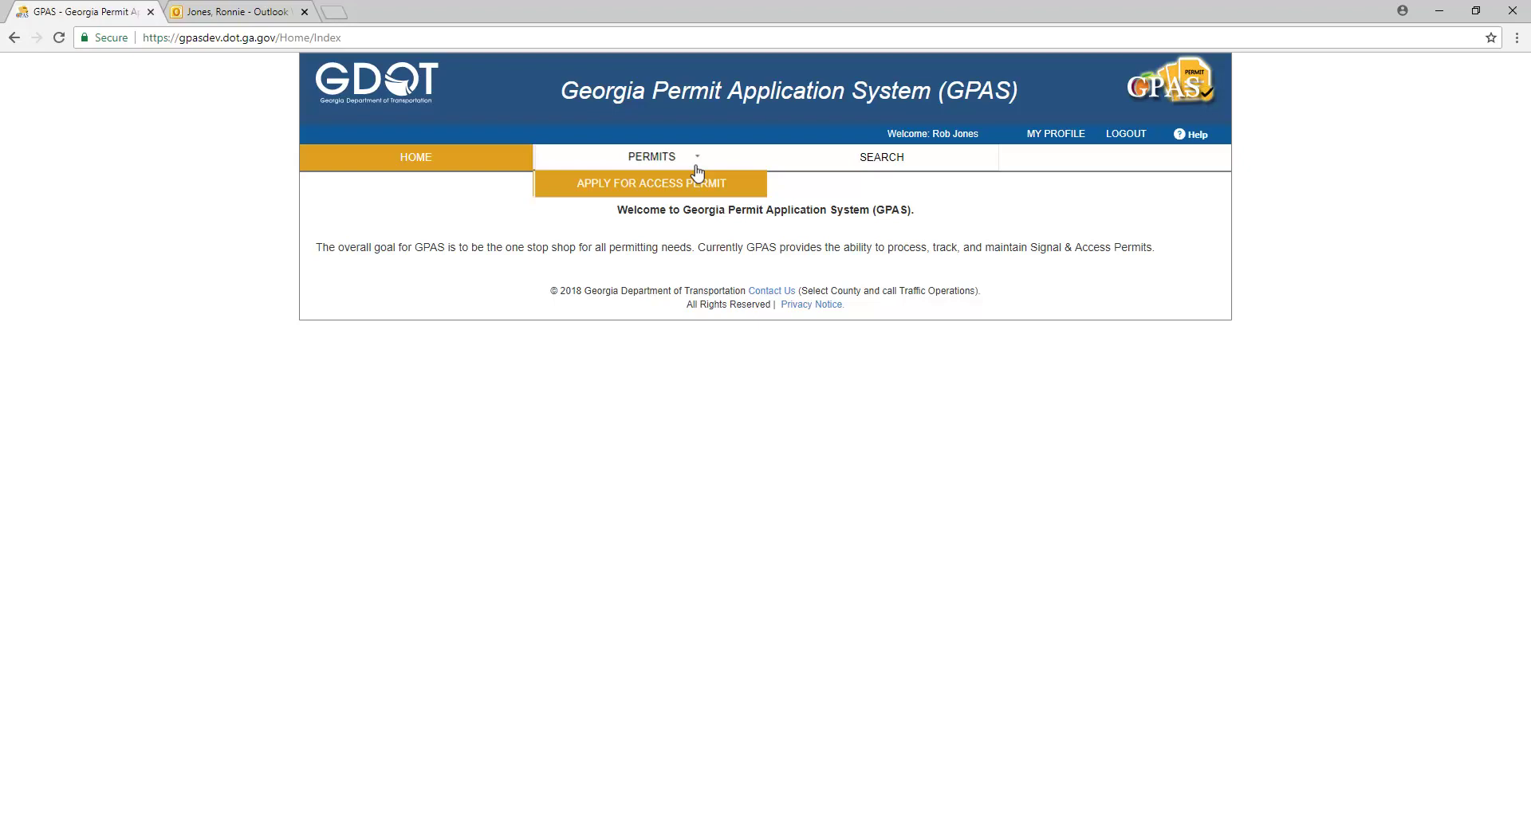
# Step: Start a new access permit application from the PERMITS menu
pyautogui.hotkey('ctrl', 'shift', 'pagedown')
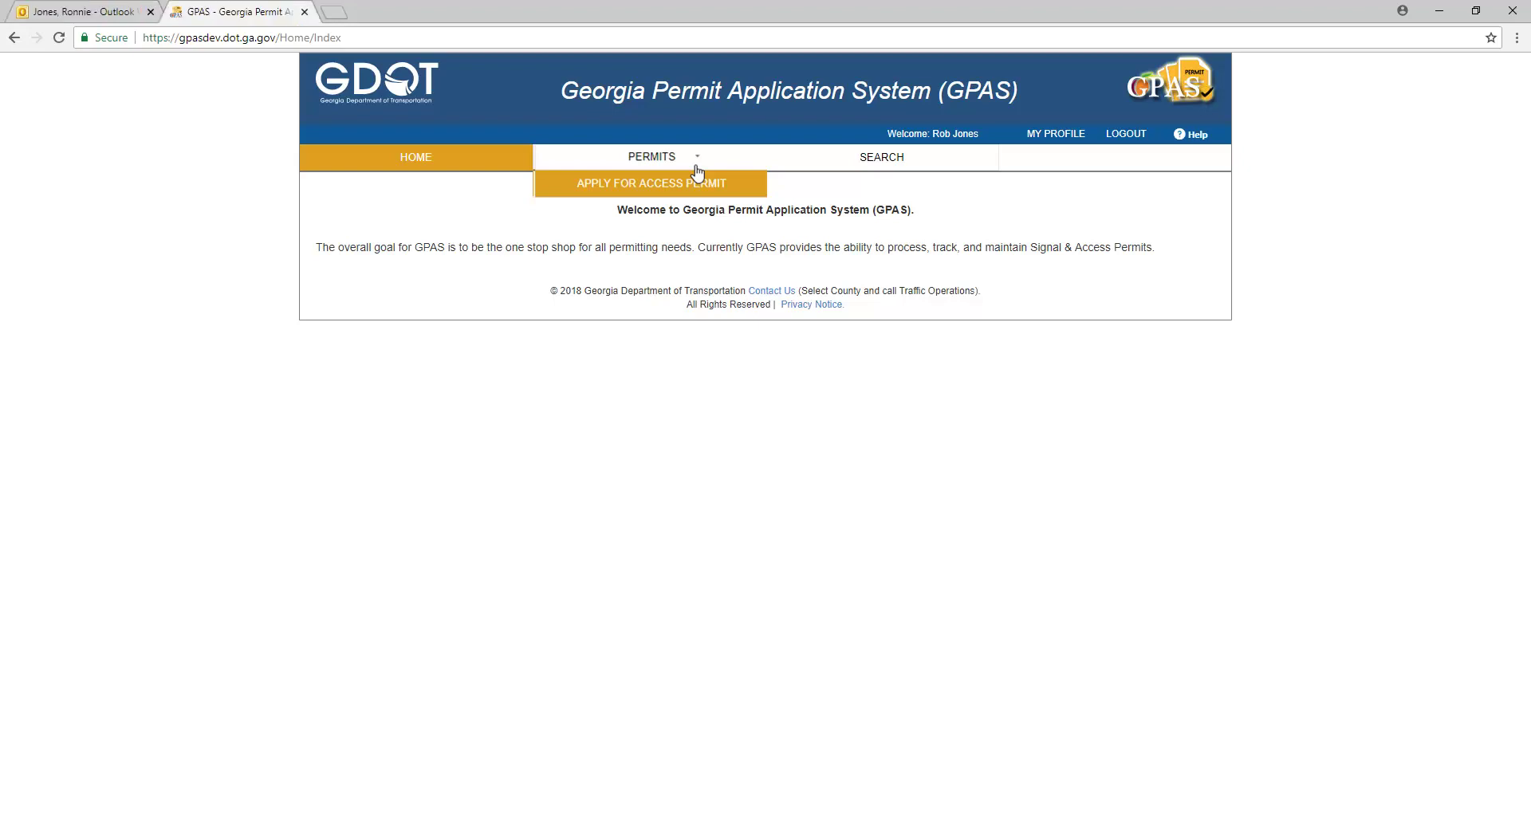
pyautogui.click(694, 178)
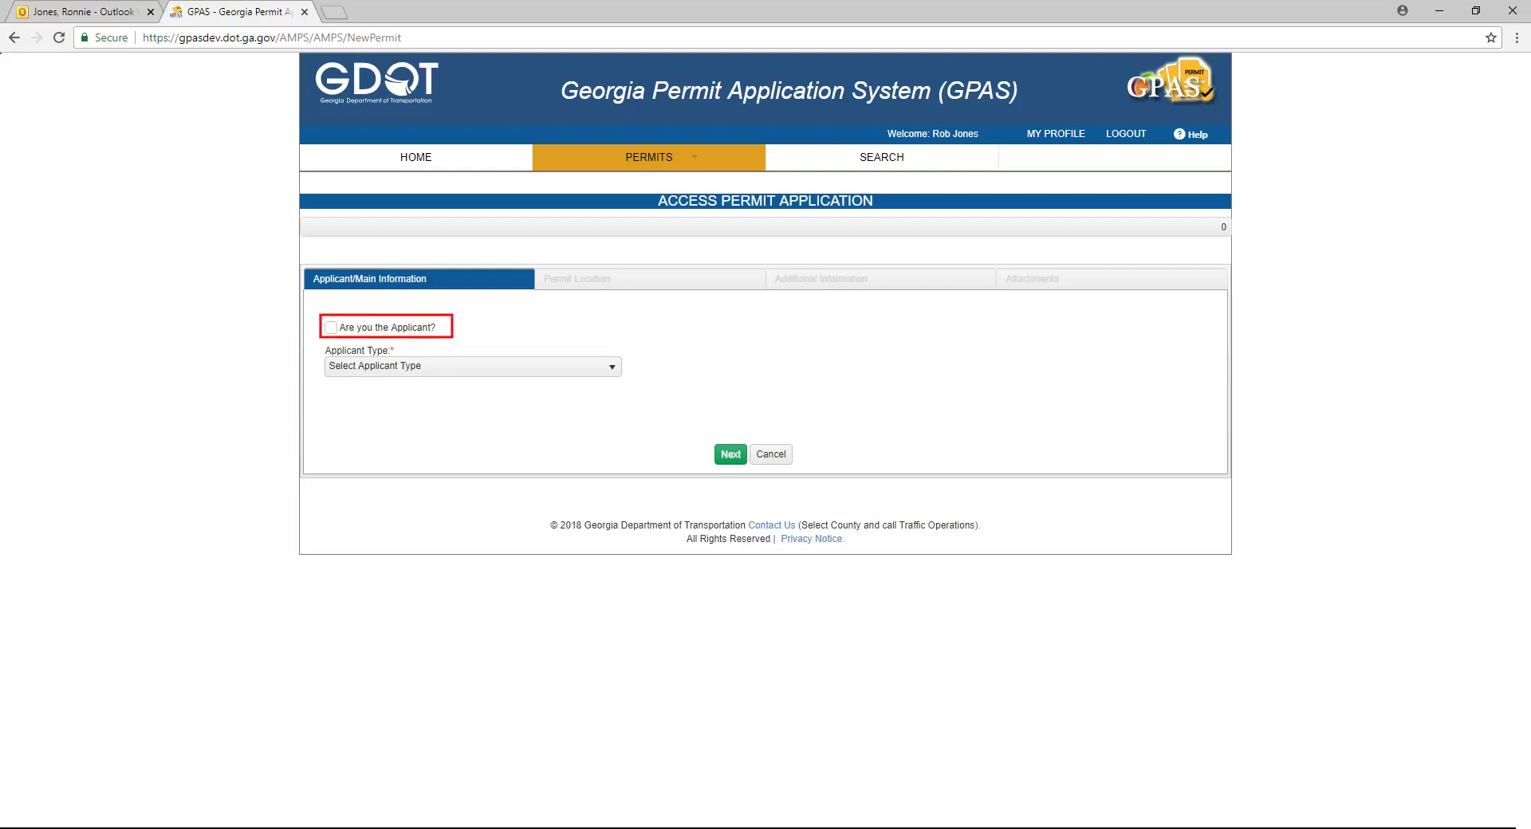
# Step: Apply as yourself with access type 7412 - Commercial Driveway and the Commerical Driveway sub type
pyautogui.click(330, 328)
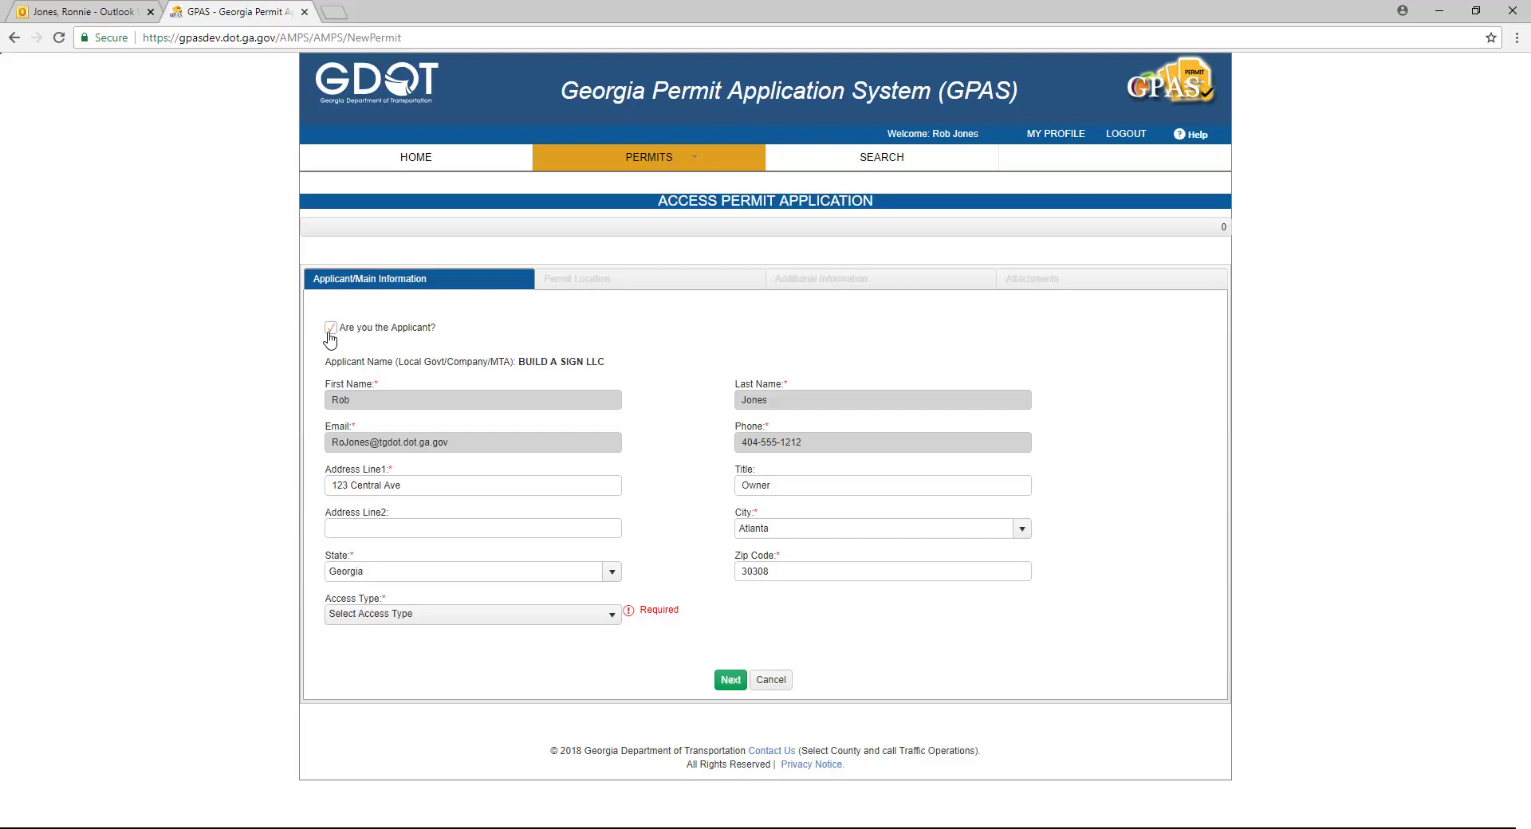
pyautogui.click(560, 621)
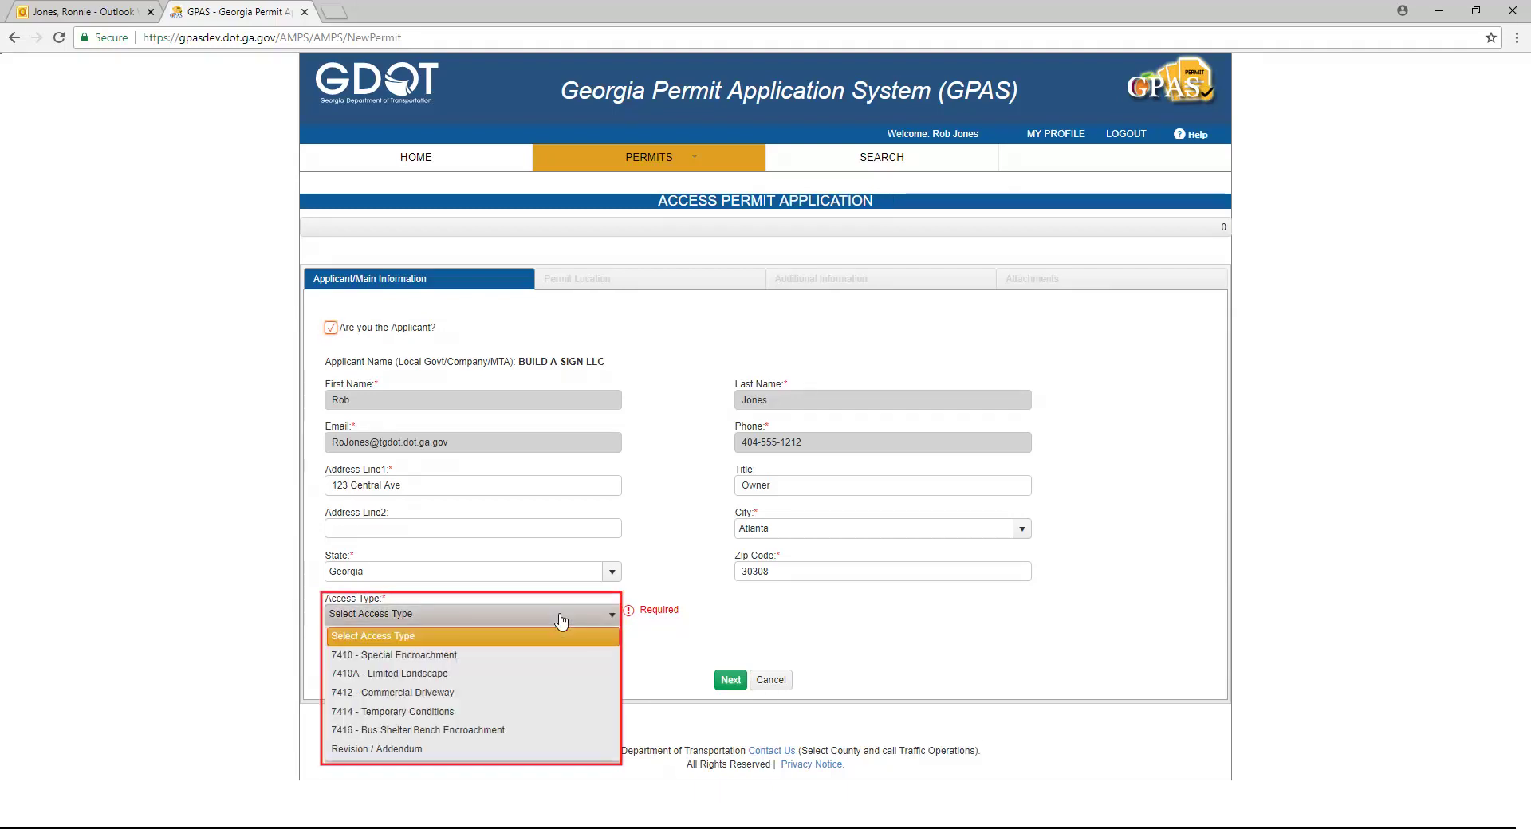
pyautogui.click(536, 693)
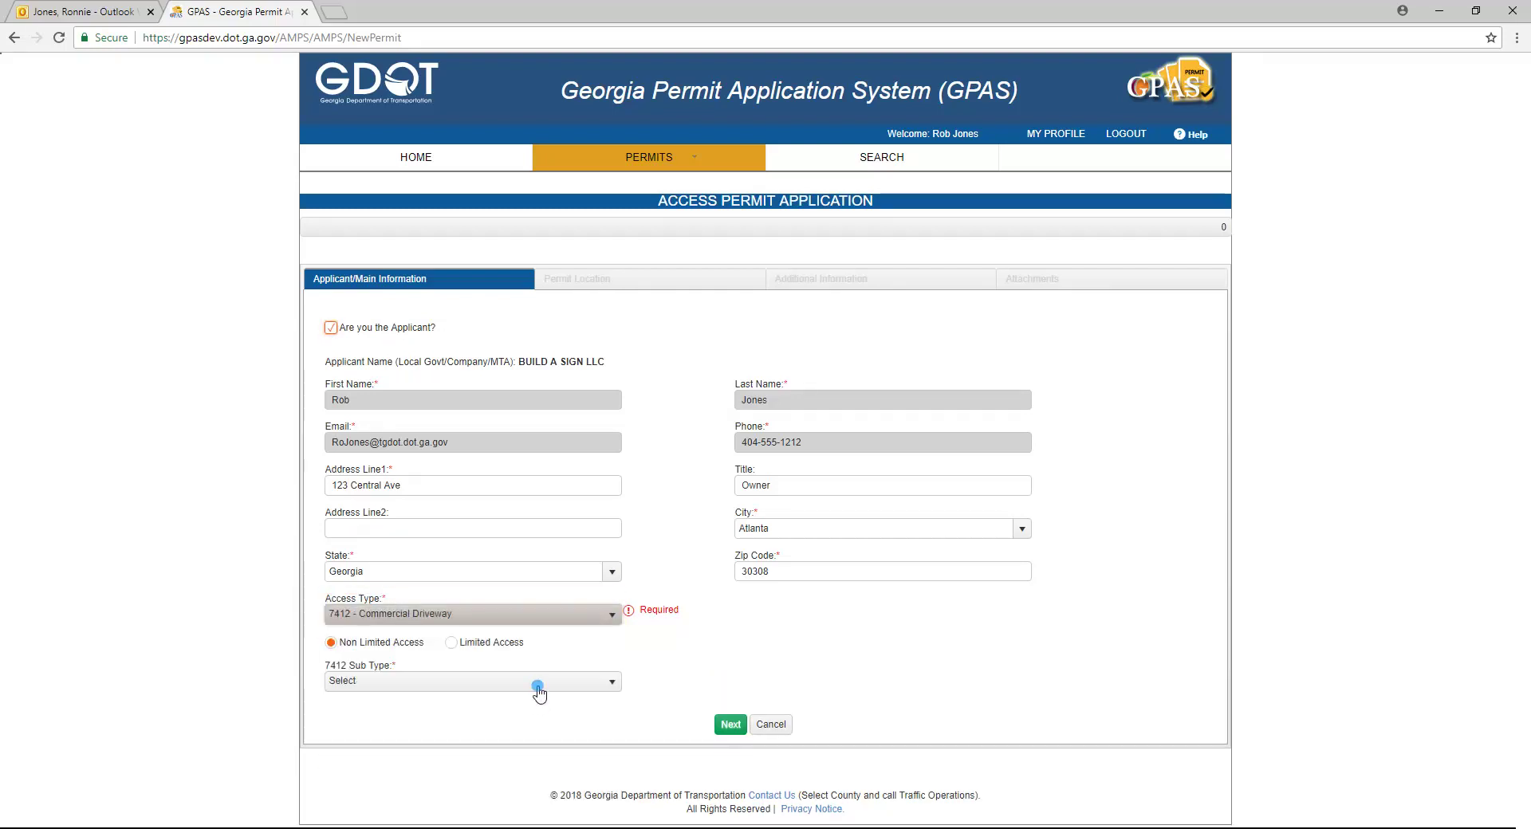
pyautogui.click(538, 688)
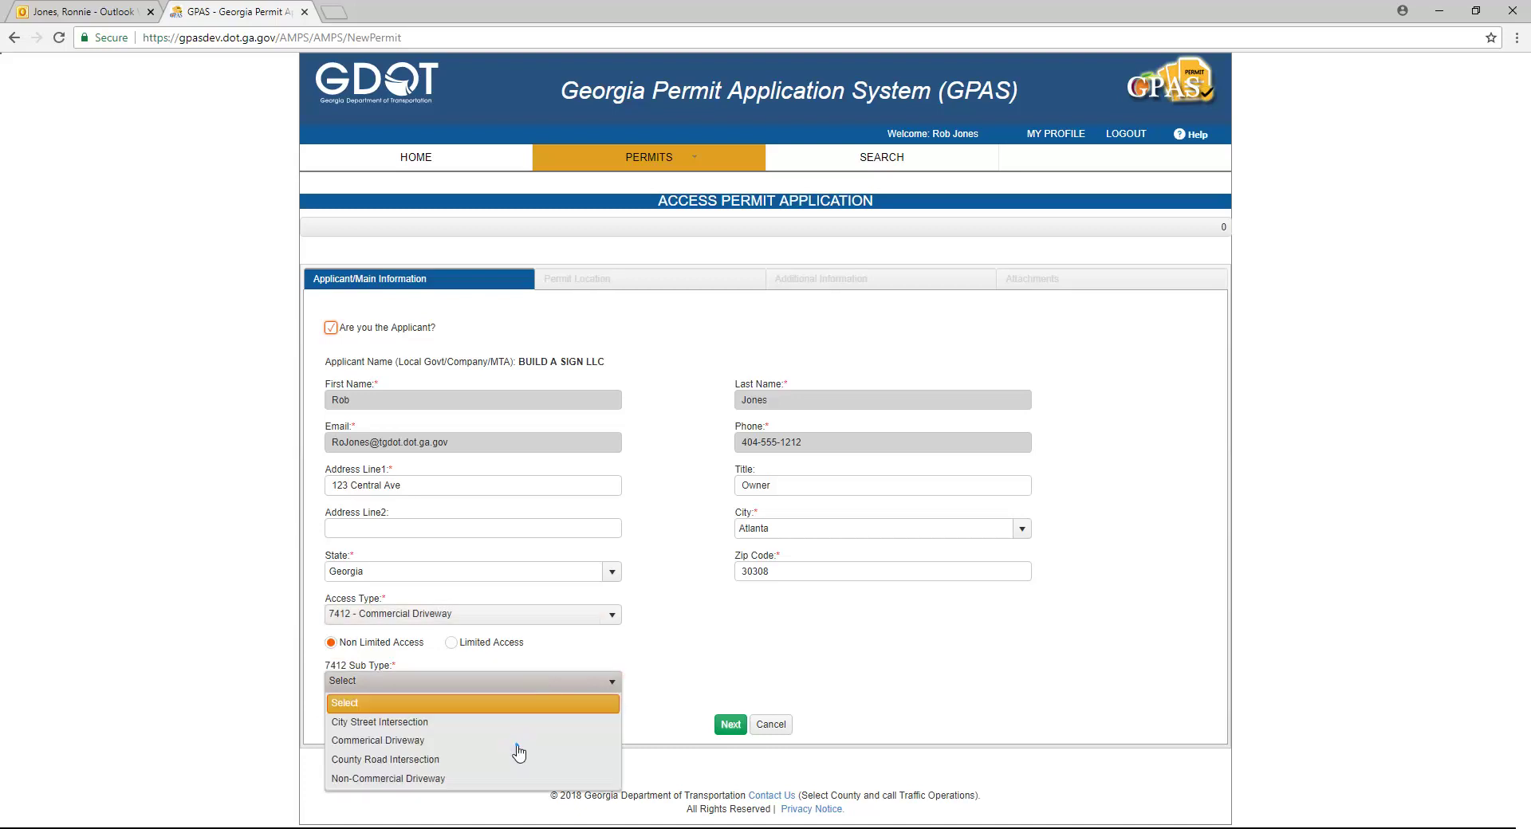
pyautogui.click(514, 740)
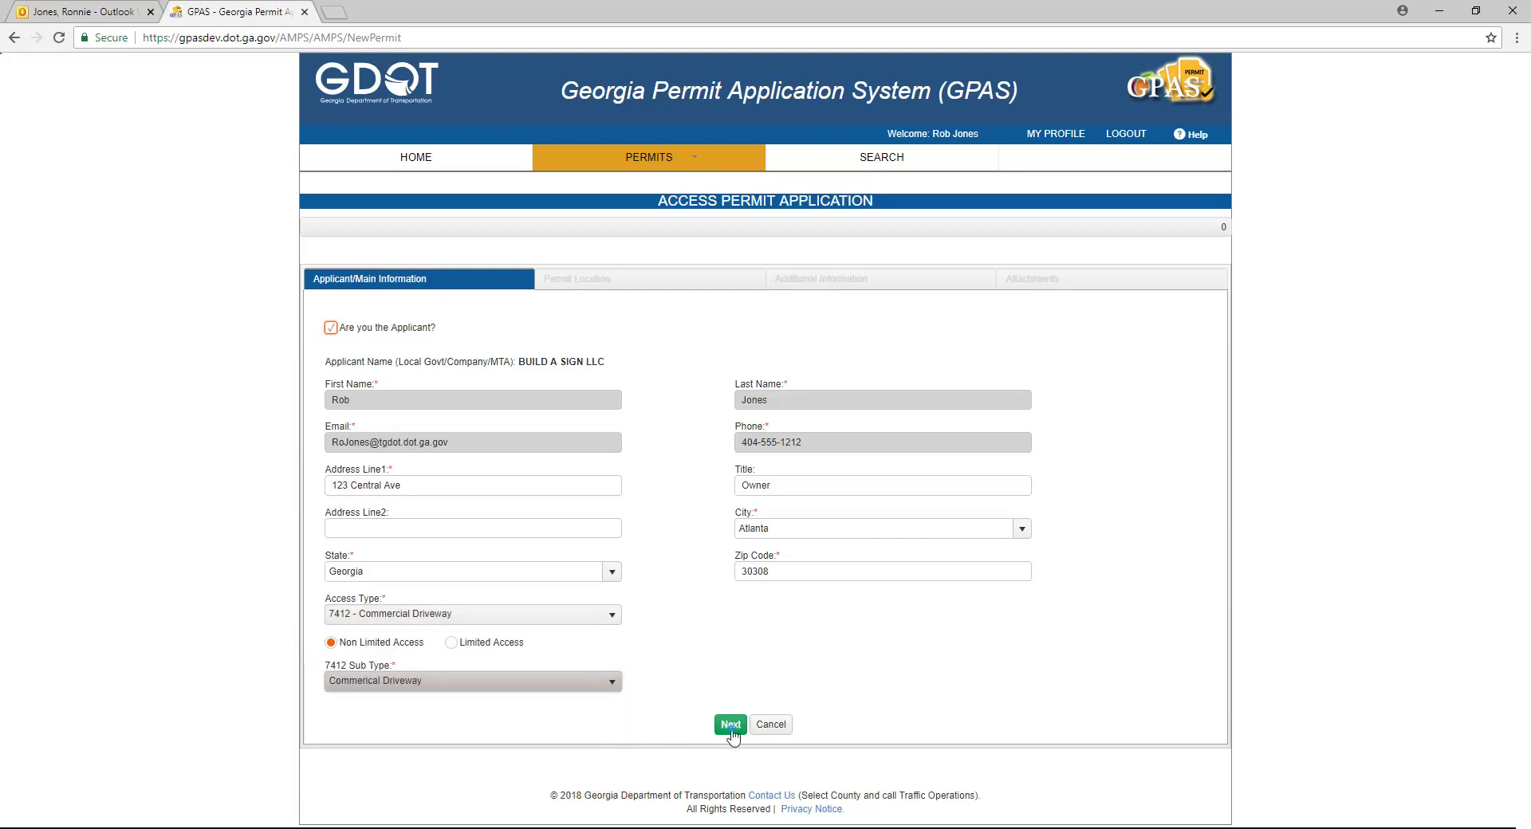
pyautogui.click(730, 725)
# Step: Advance to the permit location step and zoom the map into Jones County
pyautogui.click(731, 725)
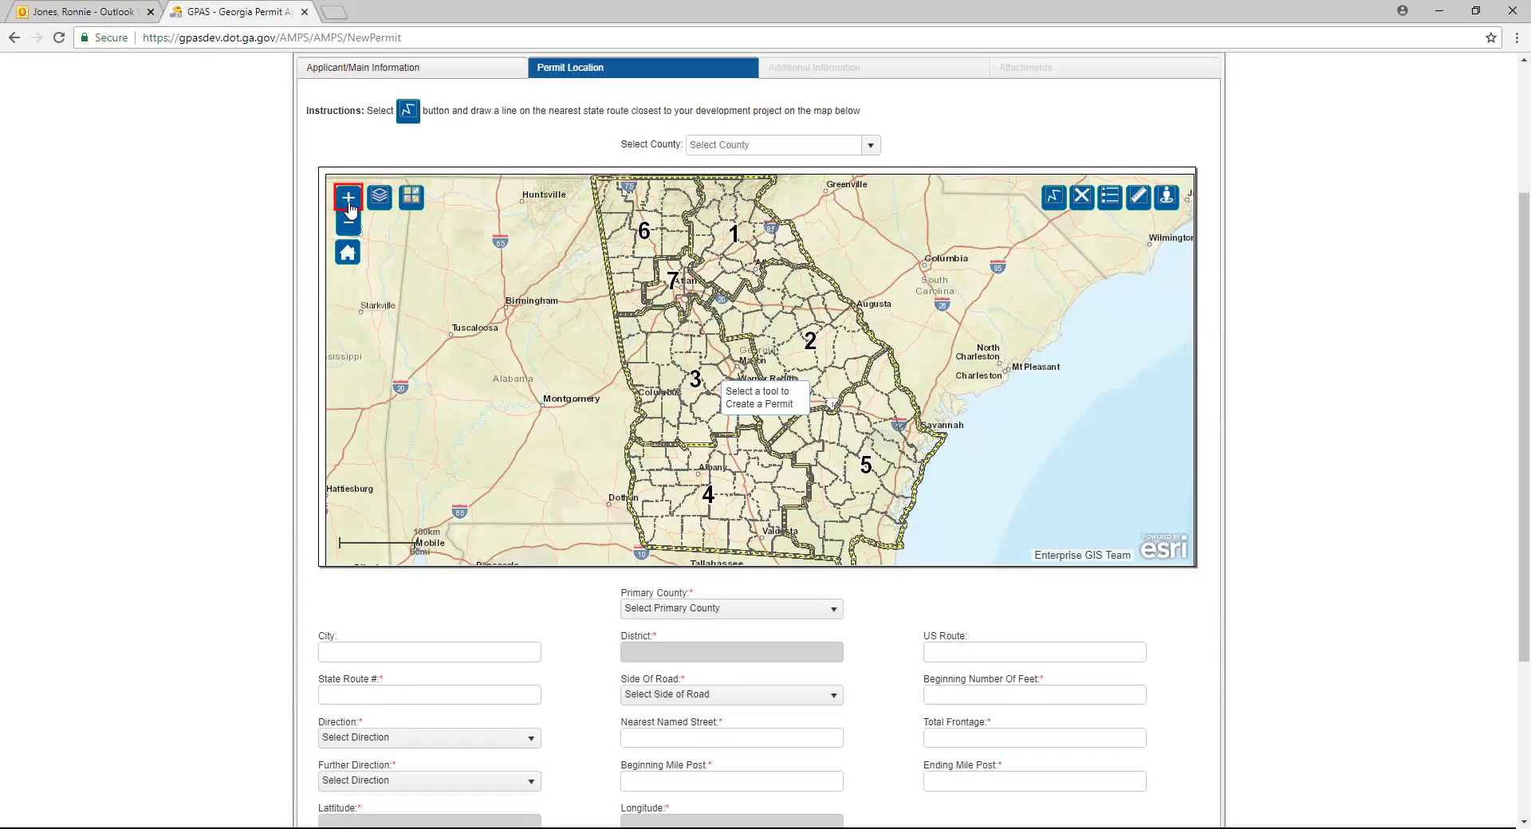
pyautogui.click(349, 206)
pyautogui.click(348, 206)
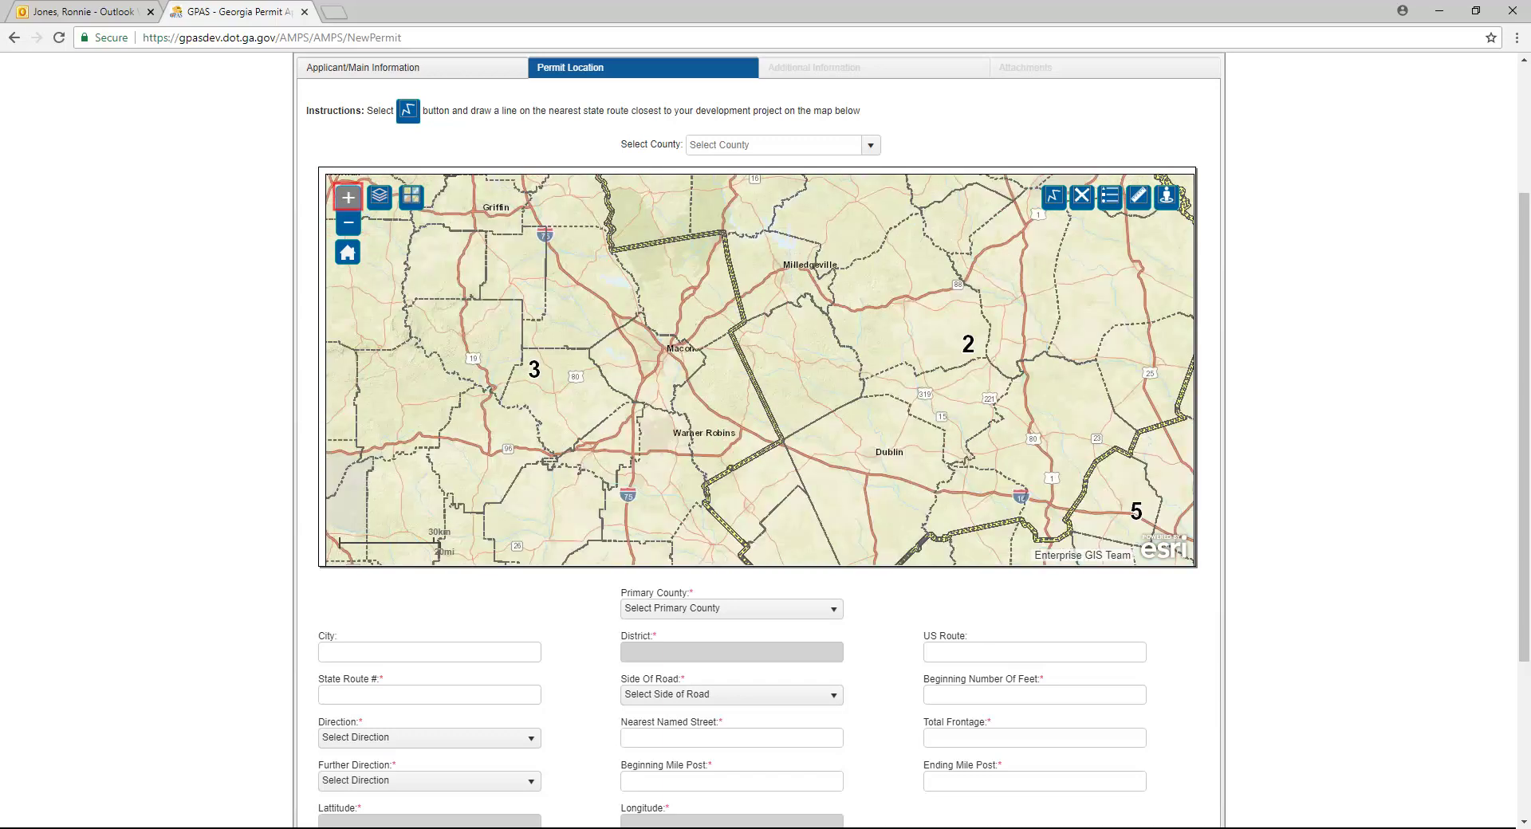
pyautogui.click(349, 205)
pyautogui.click(348, 198)
# Step: Draw a line along State Route 00004900 to mark the work site
pyautogui.click(1054, 197)
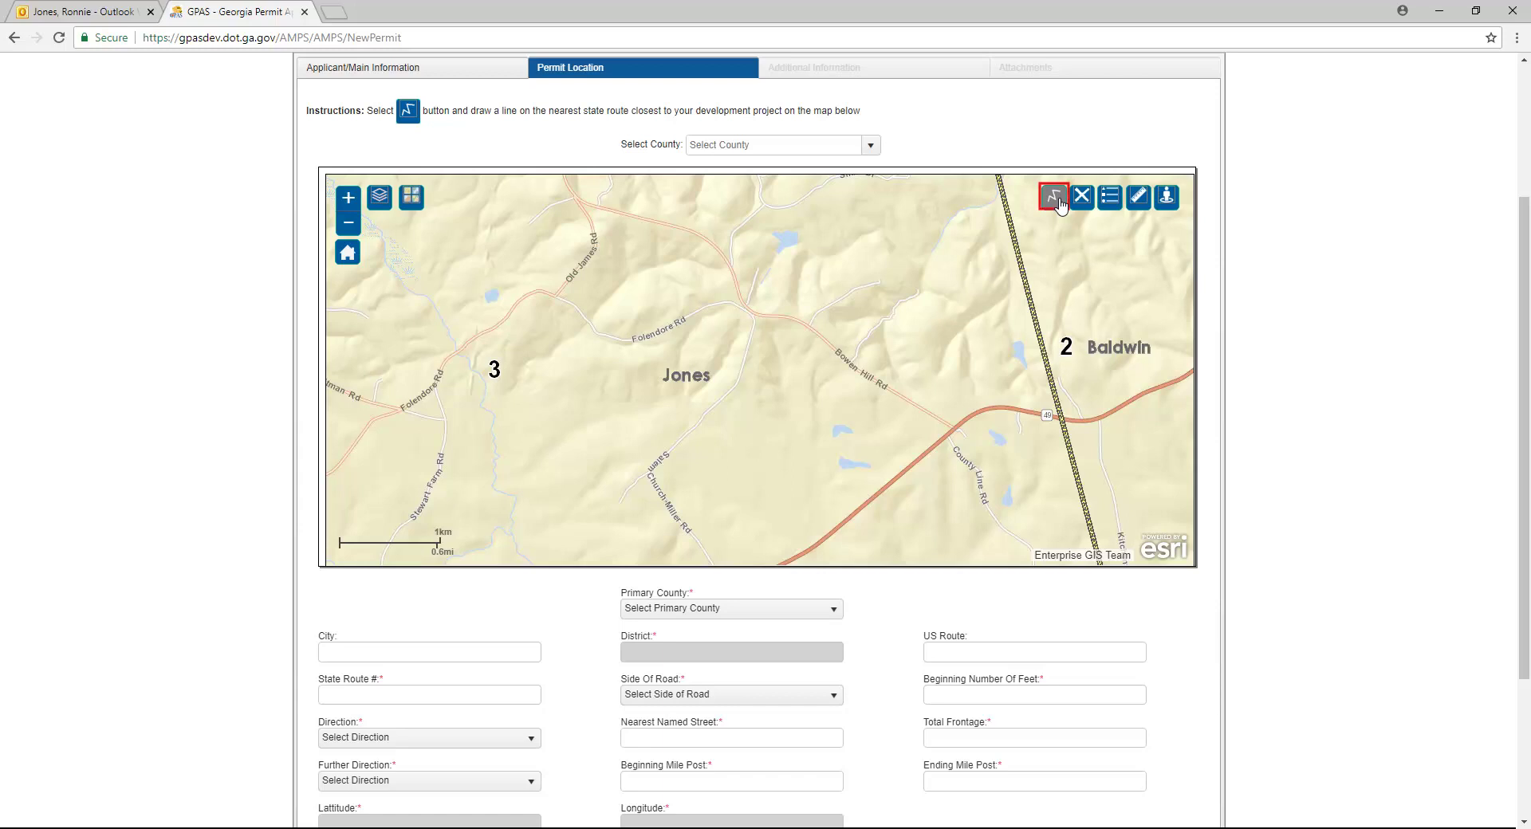
pyautogui.scroll(2, 1103, 413)
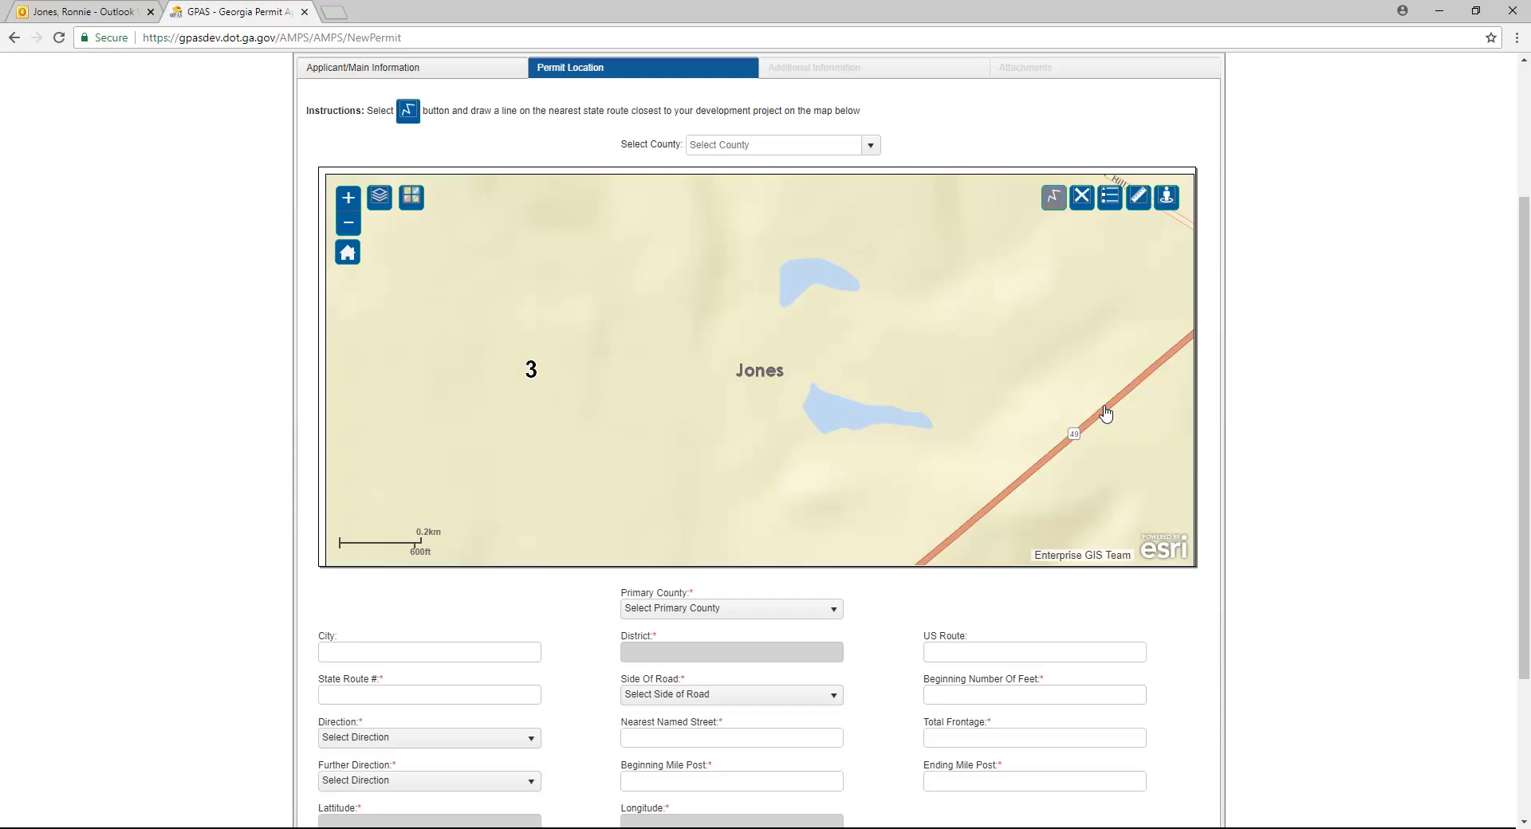
pyautogui.click(1103, 406)
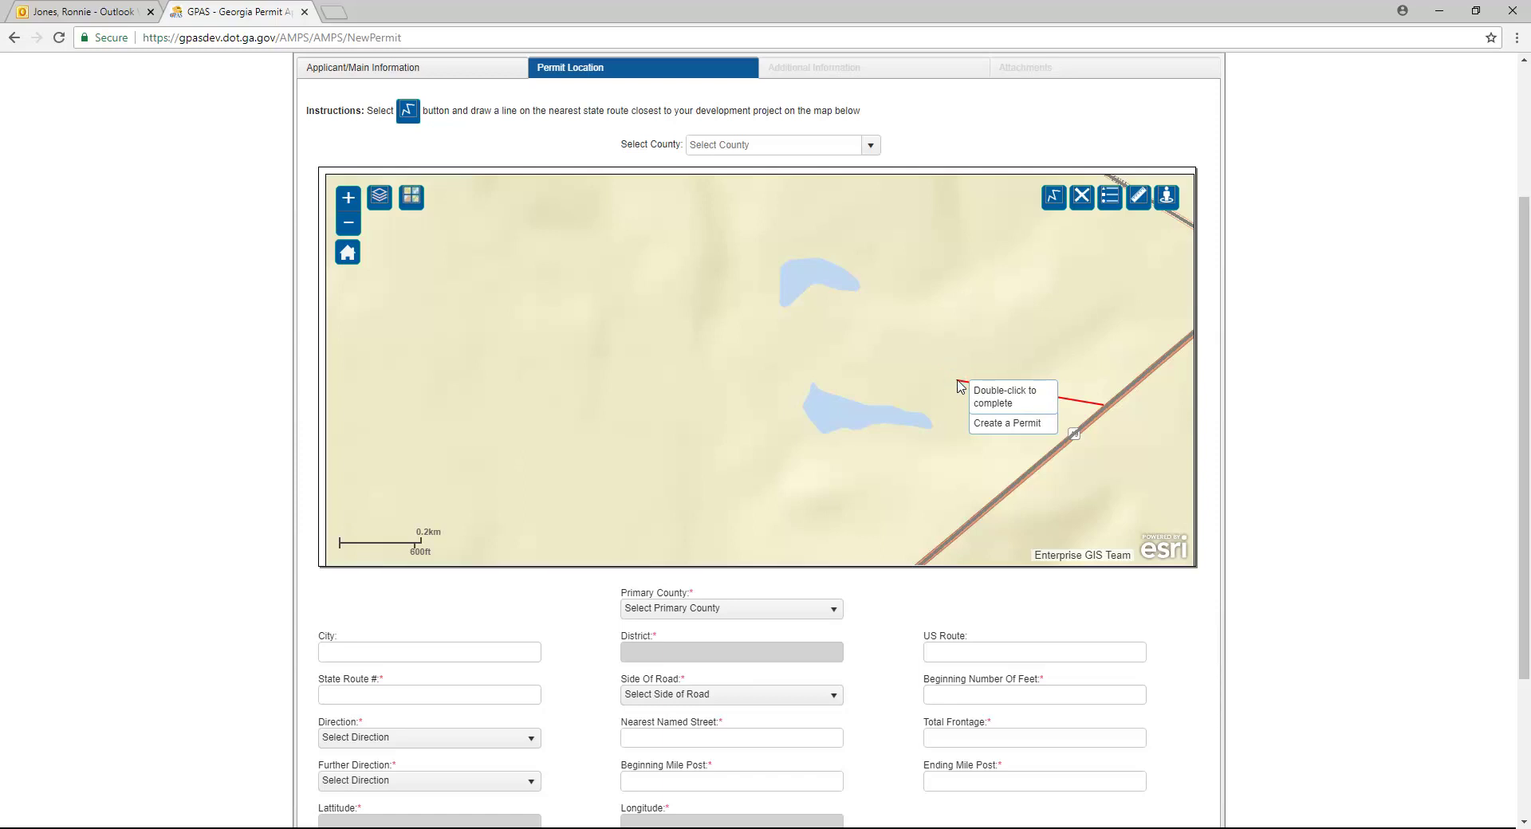
pyautogui.doubleClick(958, 382)
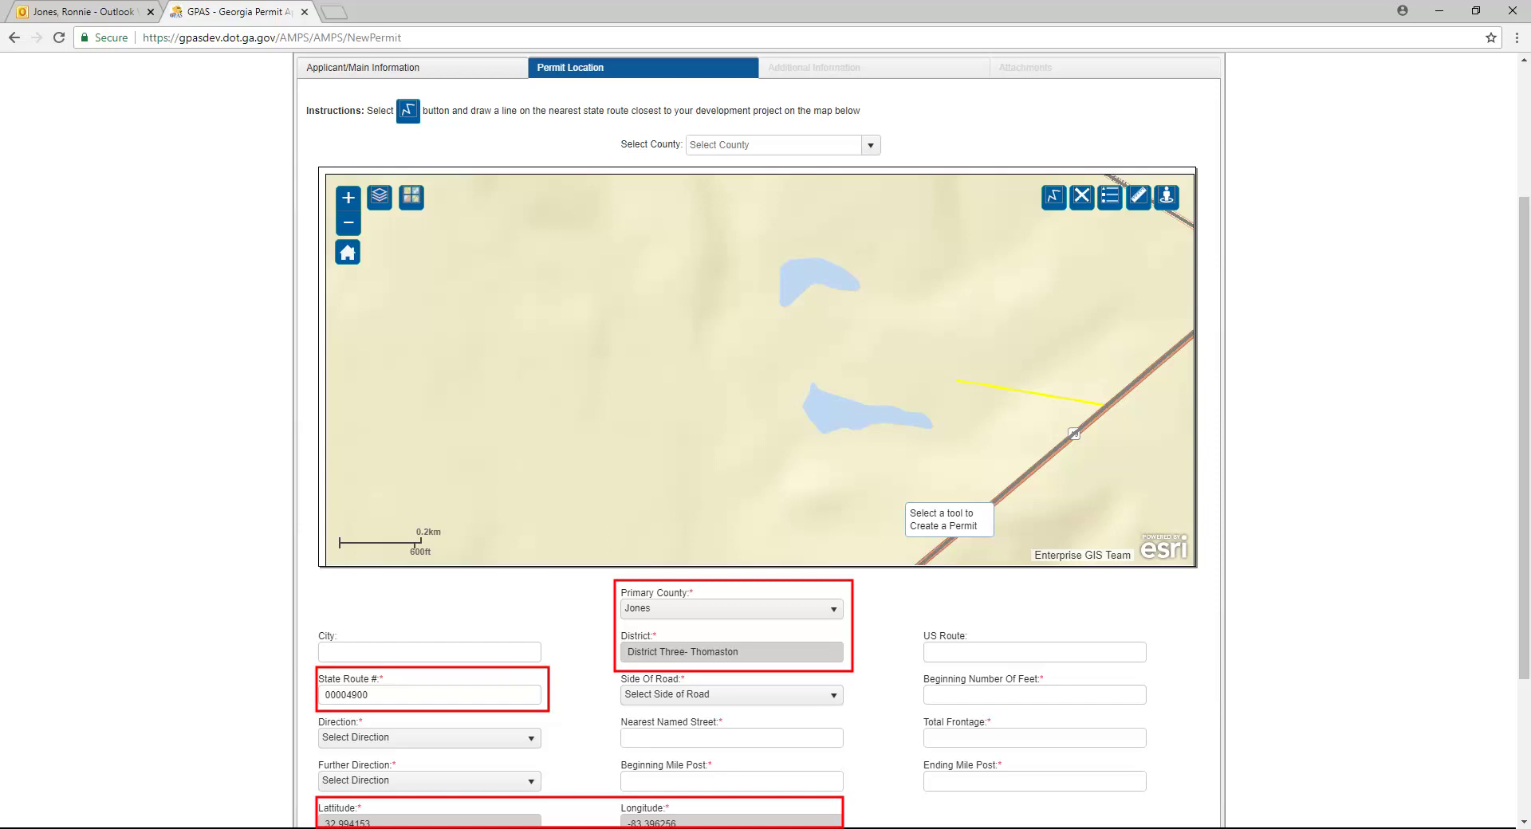
# Step: Enter 'This is a test description' as the work description and continue to Additional Information
pyautogui.scroll(-2, 758, 399)
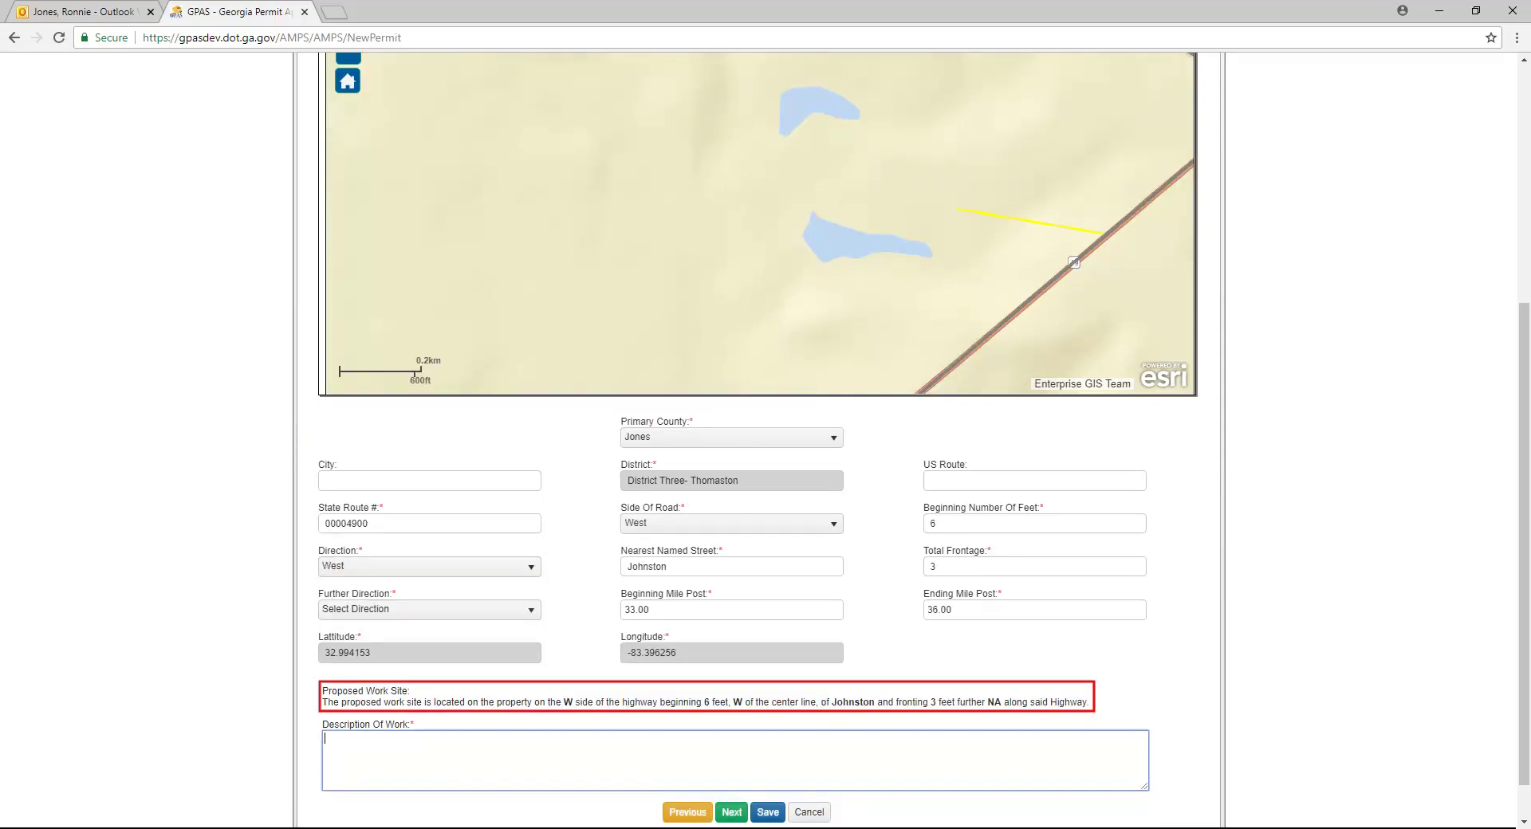
pyautogui.write('This is a t')
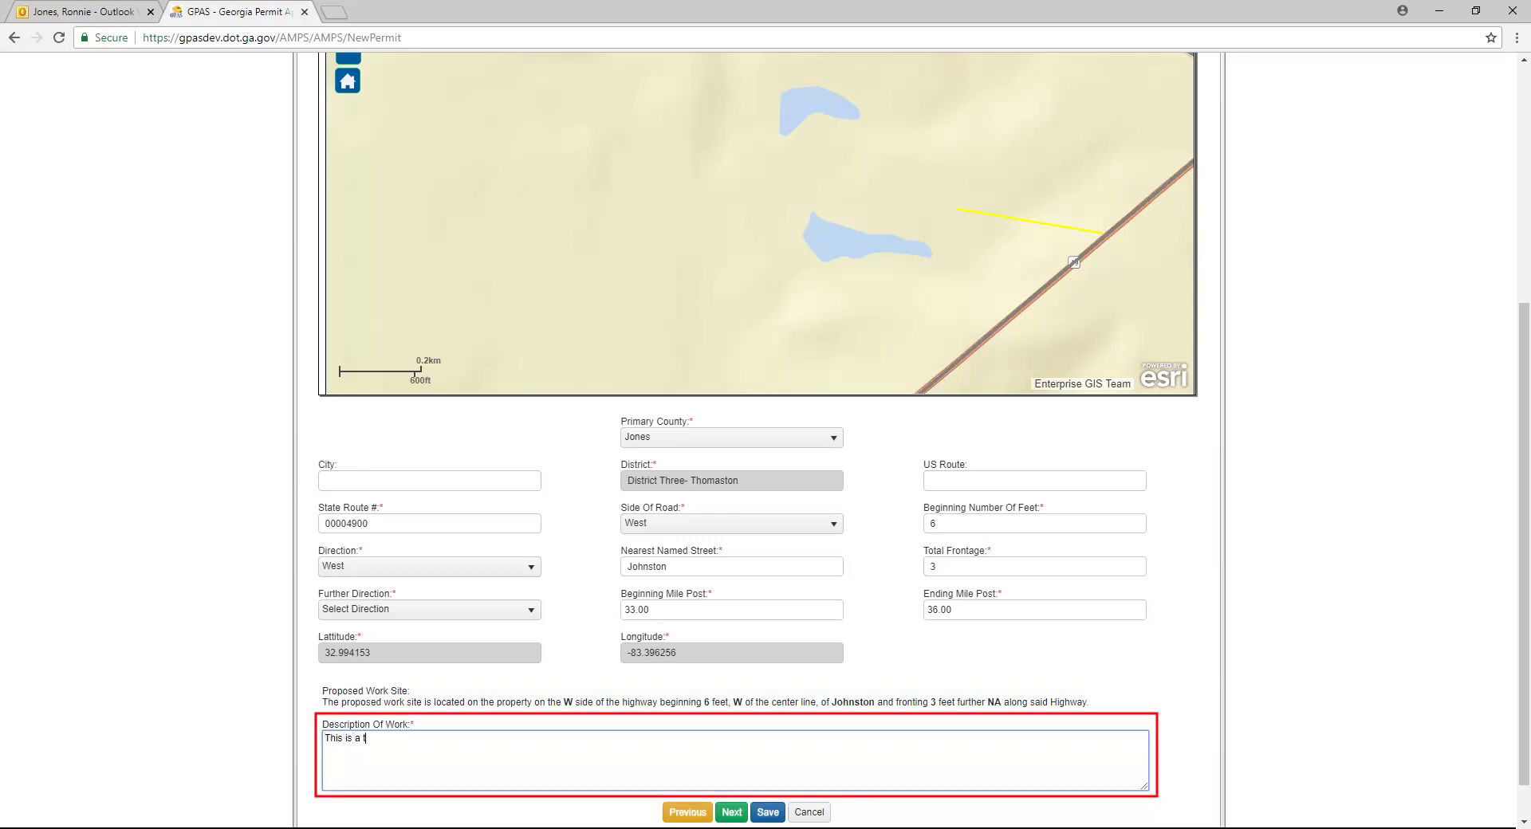
pyautogui.write('est description')
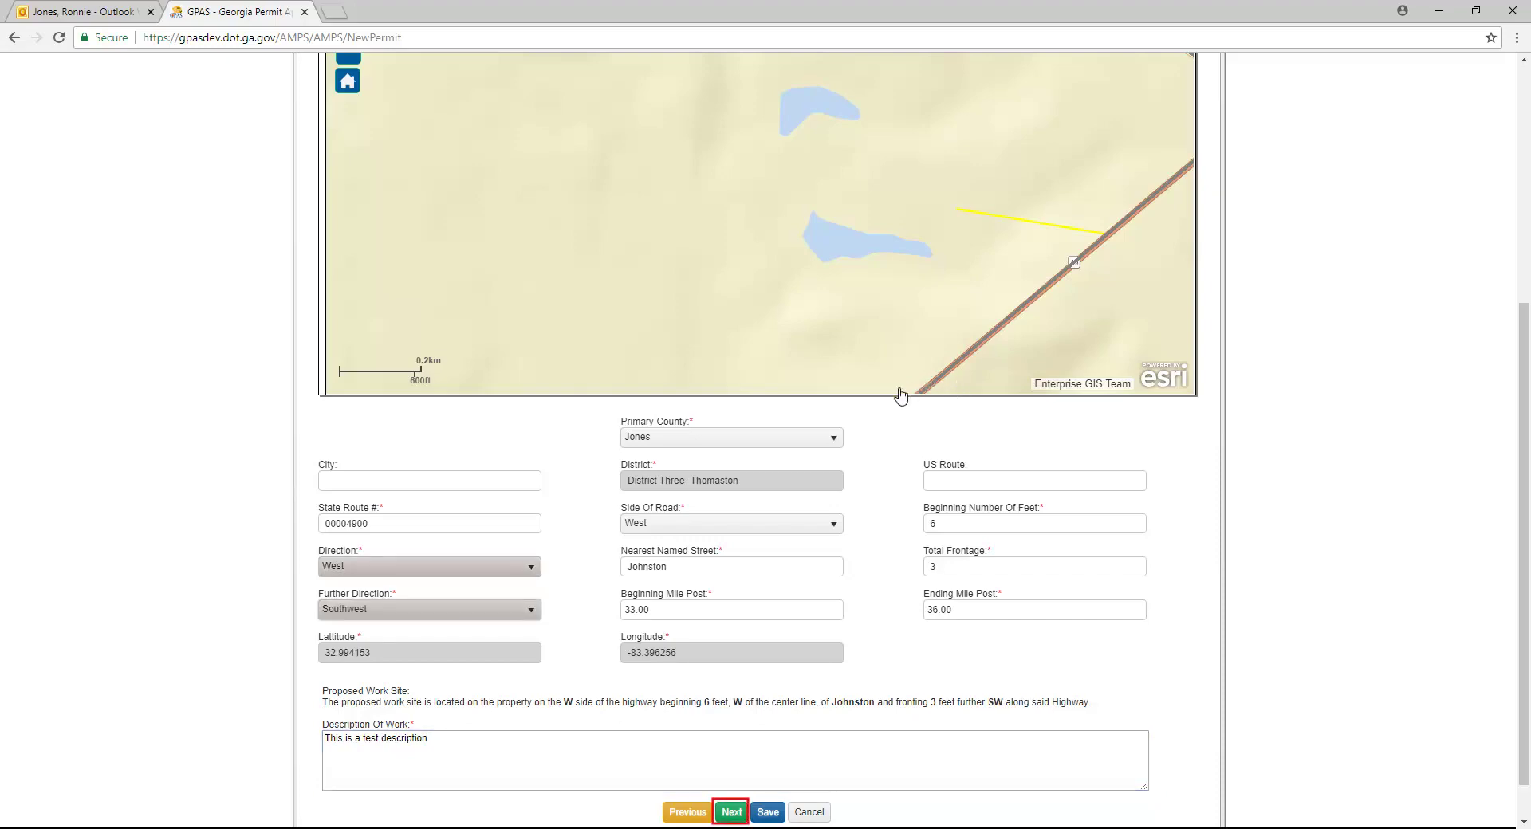
pyautogui.click(731, 812)
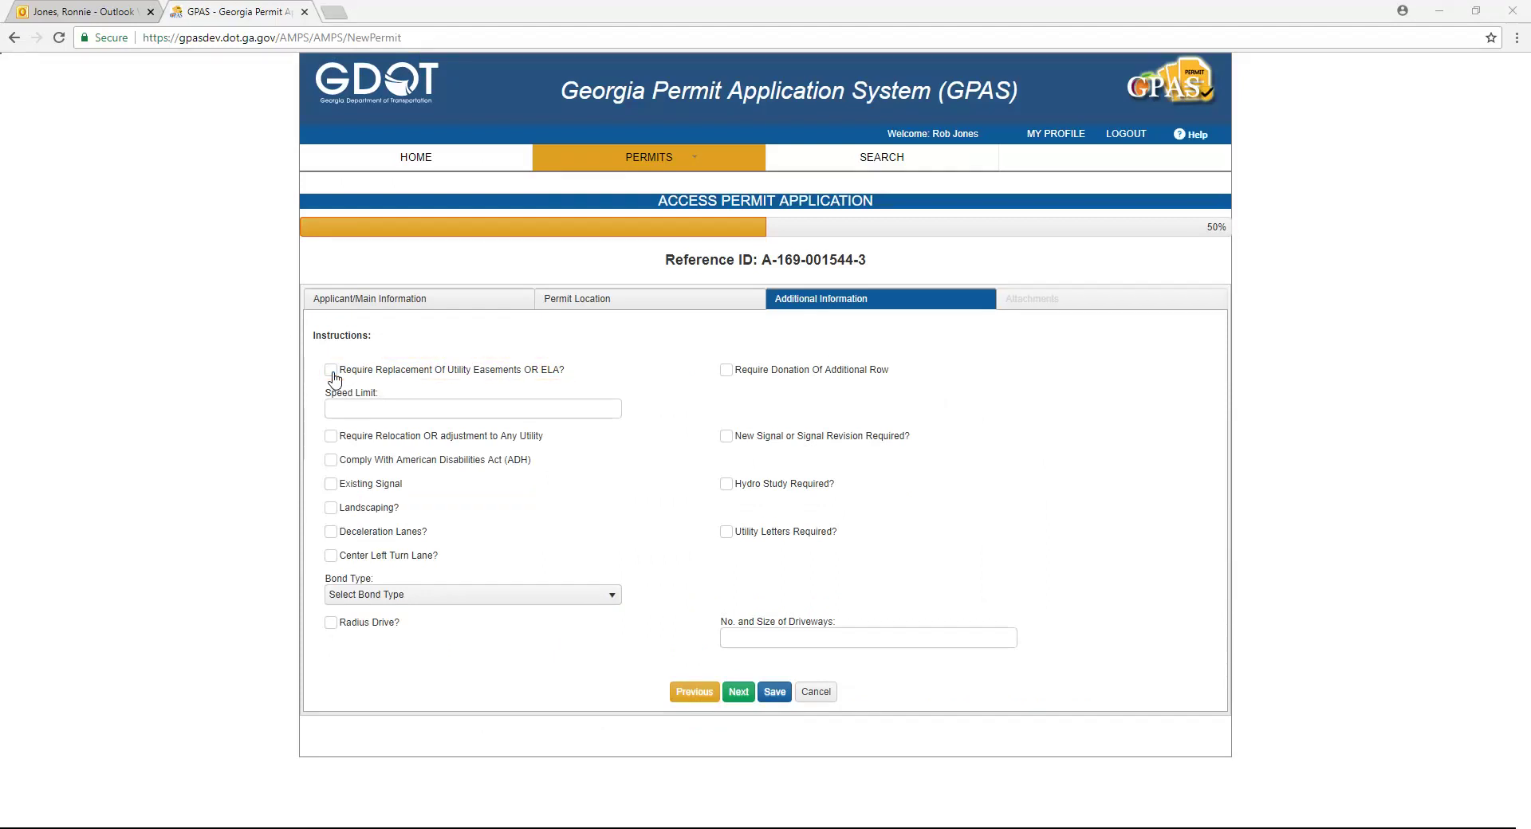
# Step: Check Utility Easements, New Signal, Existing Signal and Landscaping, then continue to Attachments
pyautogui.click(331, 371)
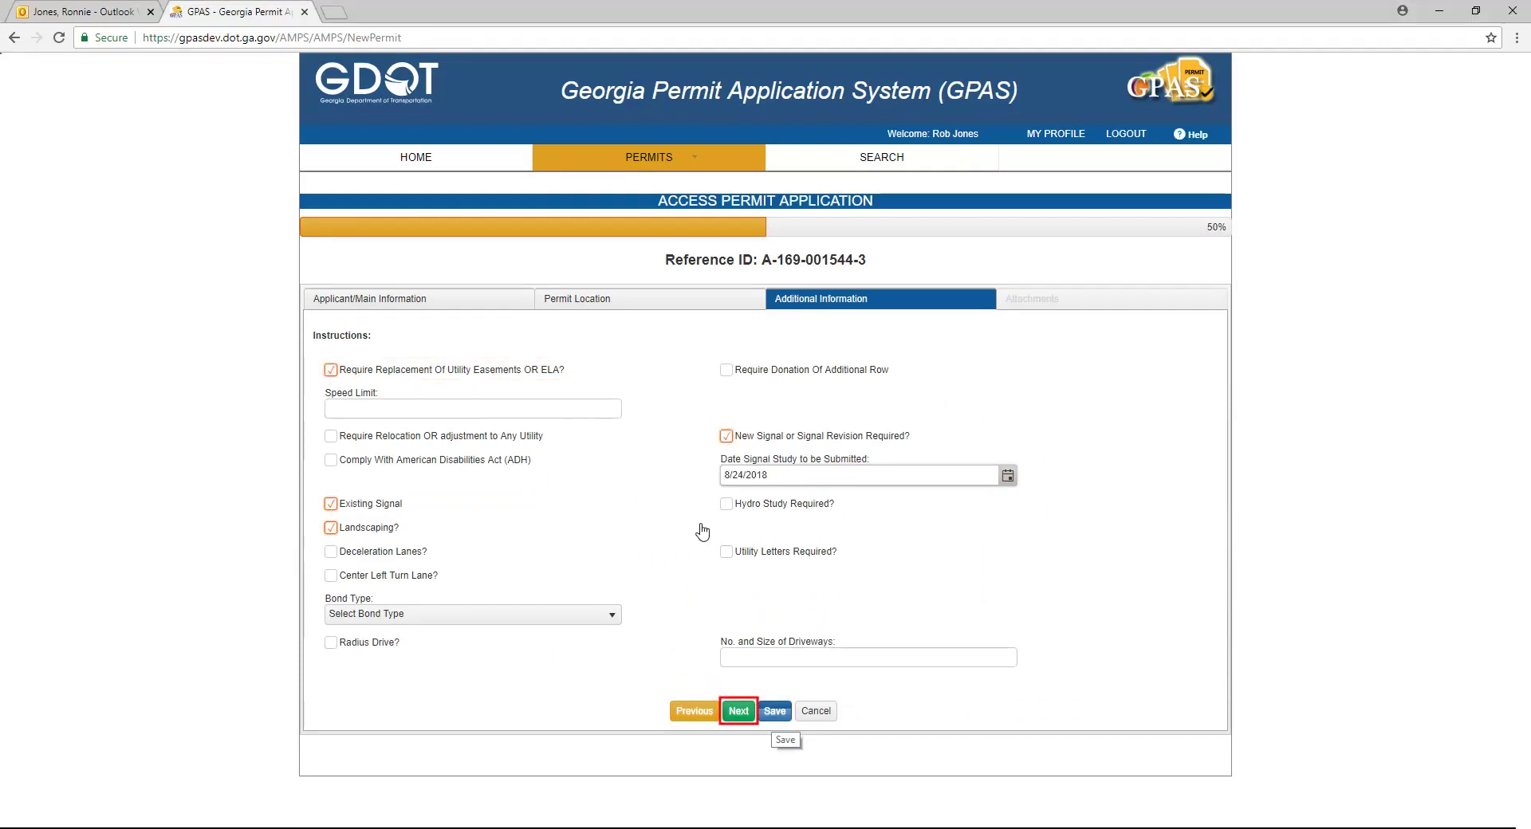
pyautogui.click(741, 711)
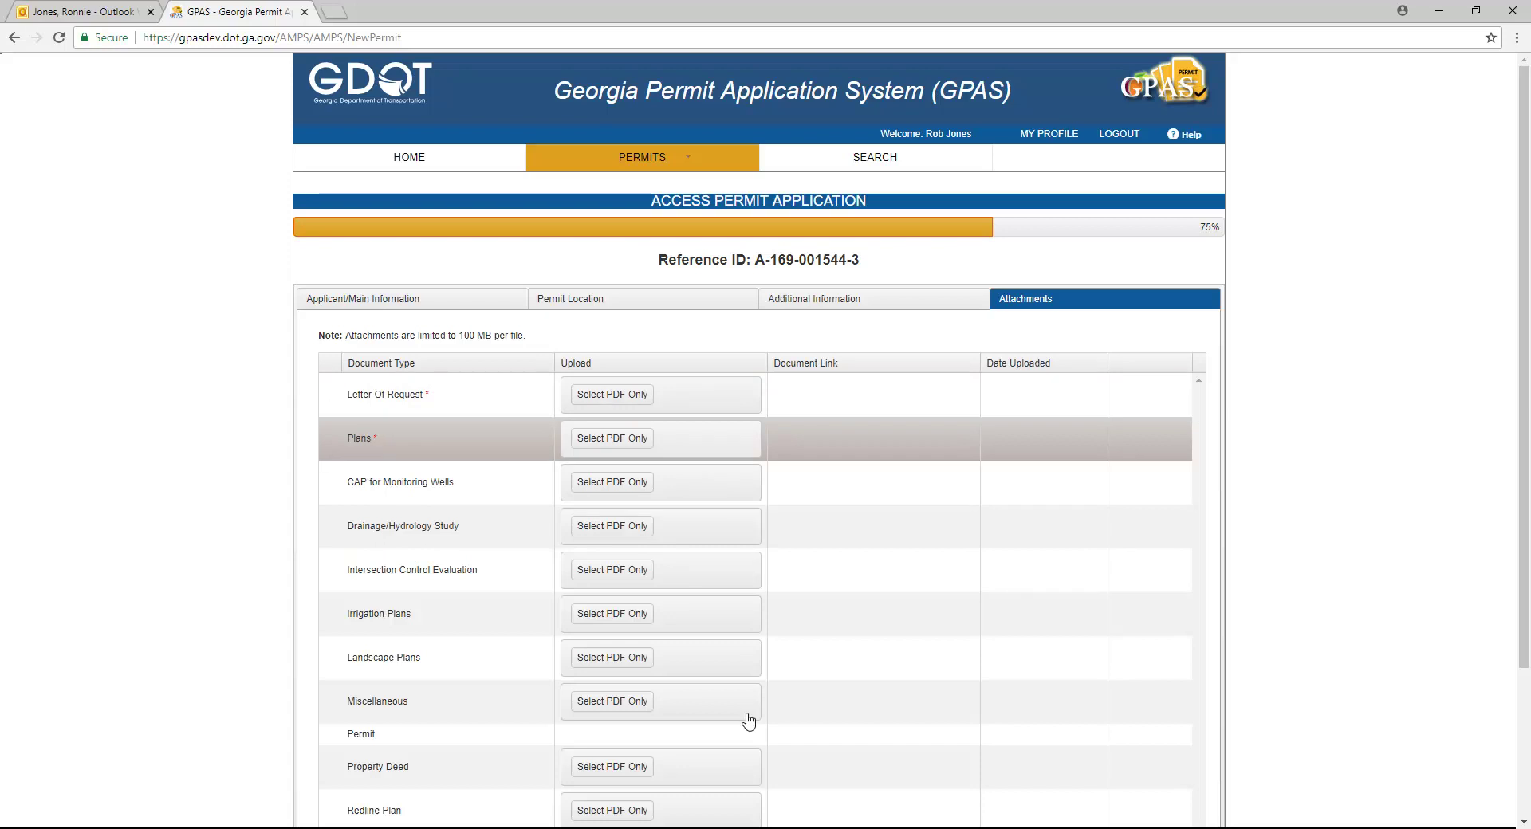
# Step: Upload the Letter of Request and Plans PDFs to their attachment rows
pyautogui.click(628, 404)
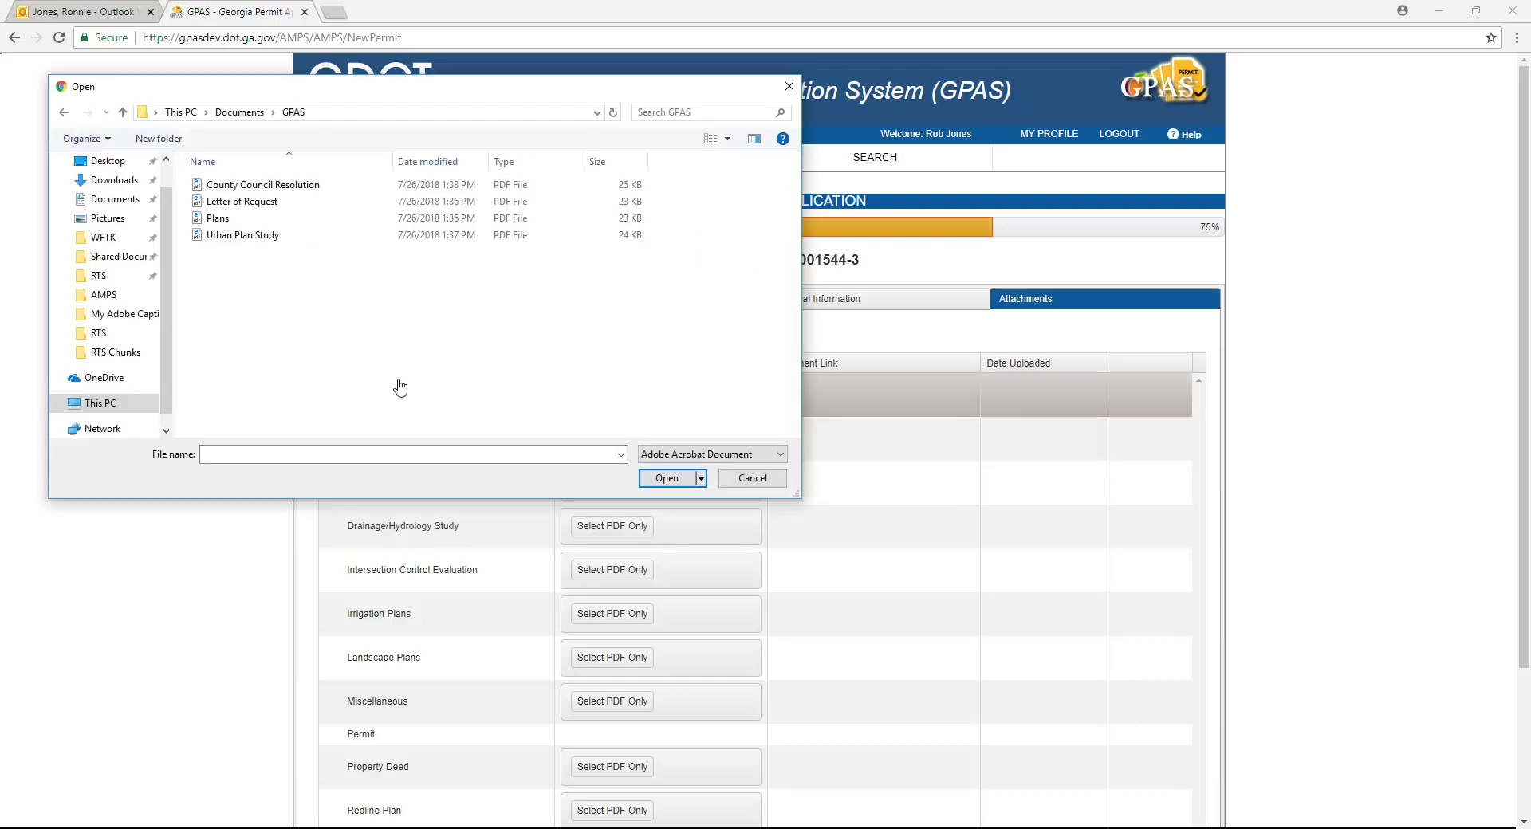
pyautogui.click(218, 202)
pyautogui.click(662, 479)
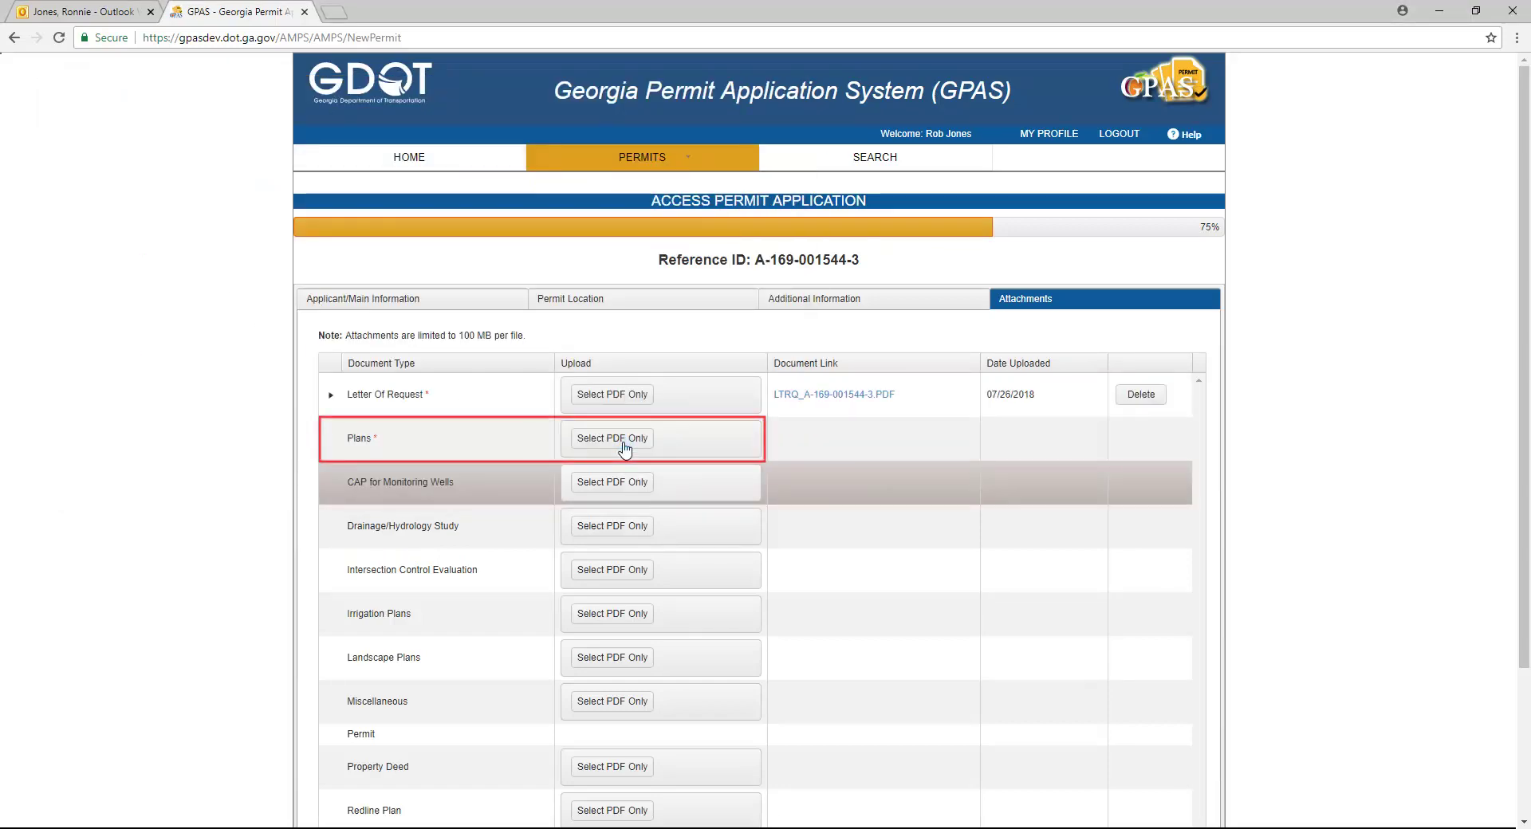
pyautogui.click(620, 439)
pyautogui.click(221, 219)
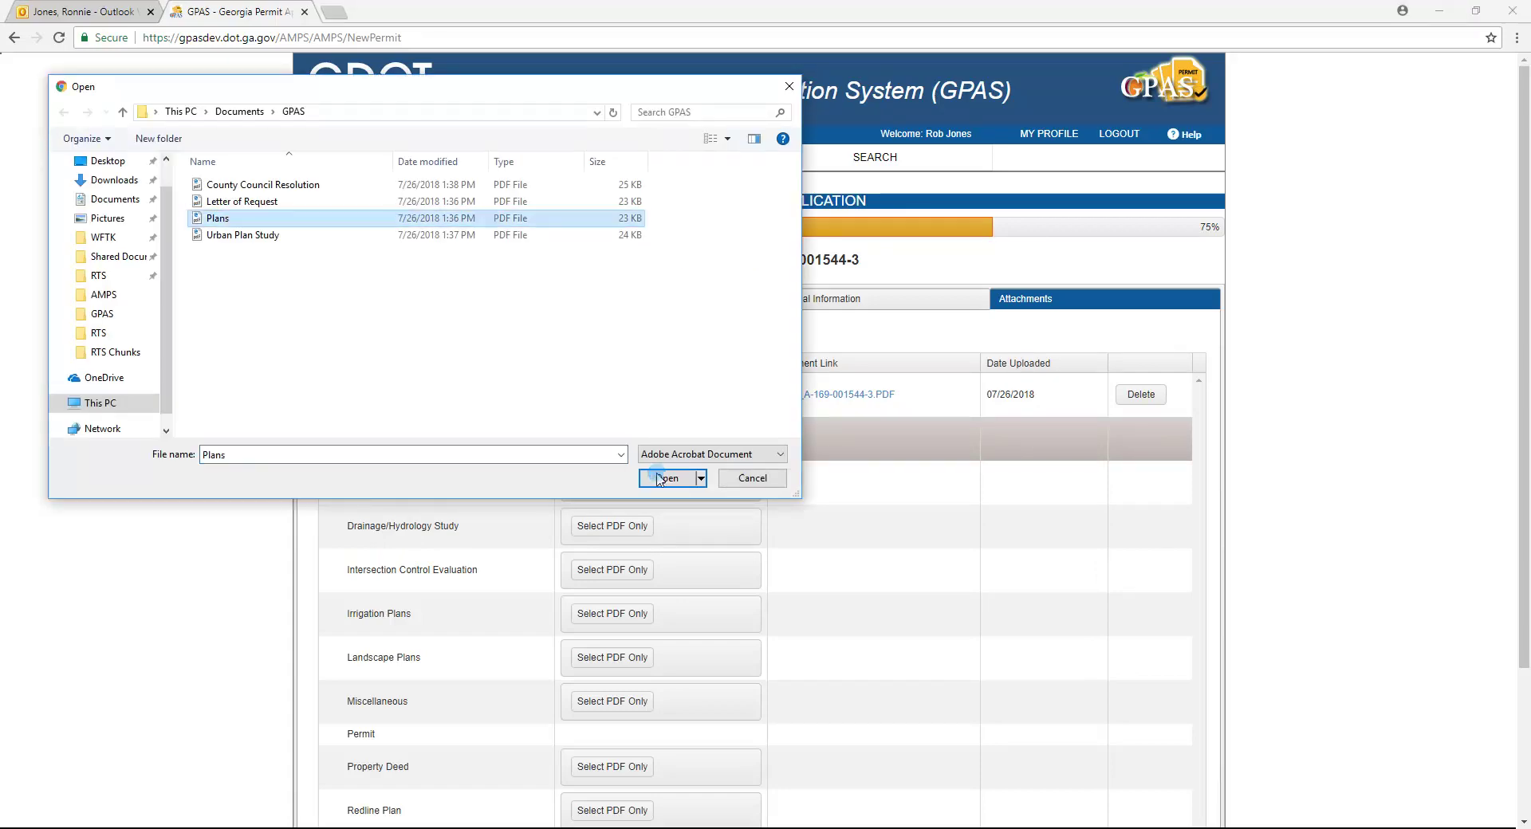
pyautogui.click(660, 478)
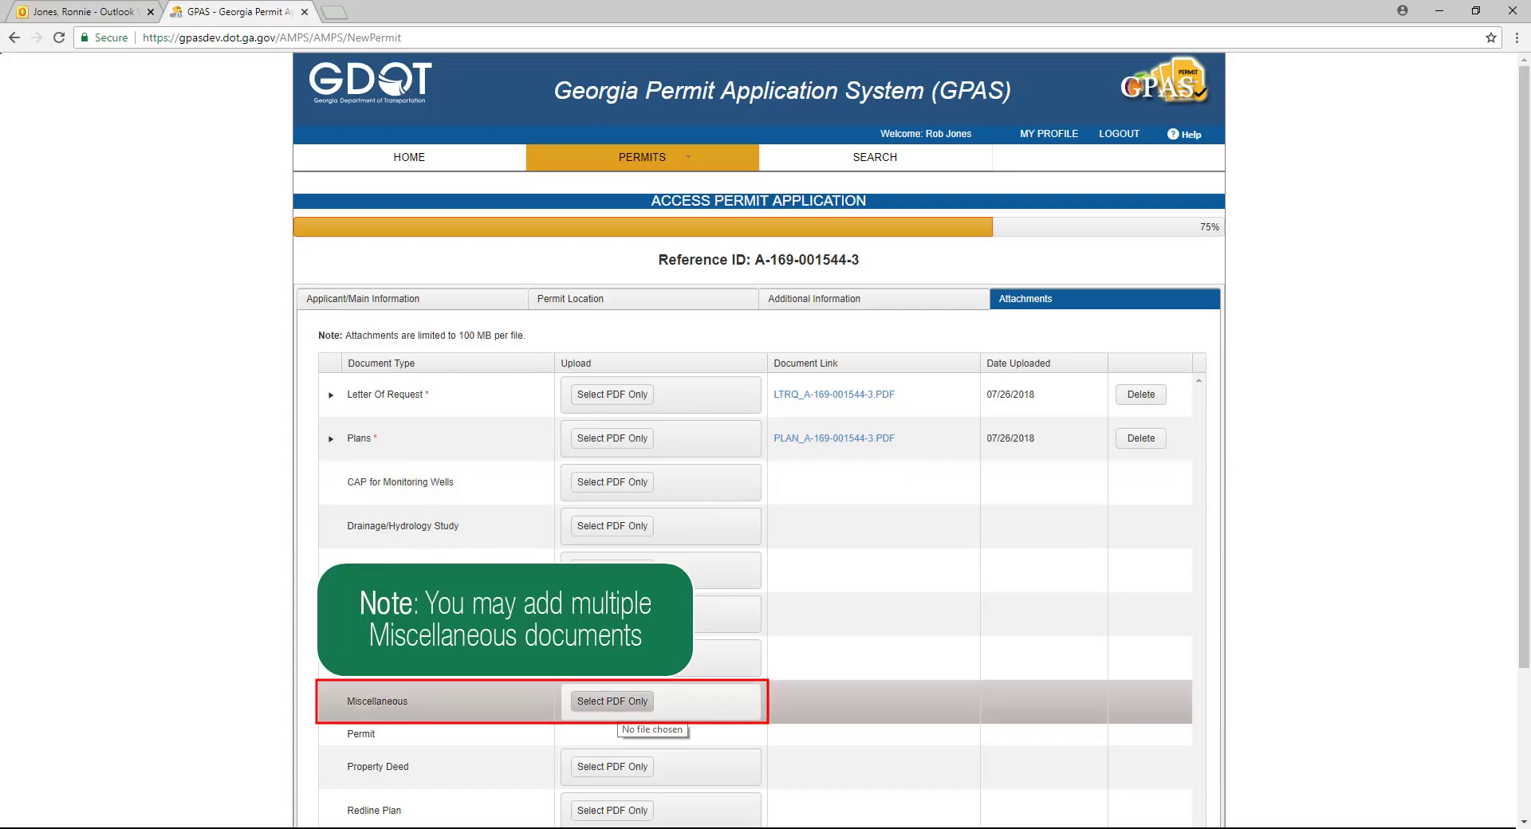
# Step: Attach Urban Plan Study and County Council Resolution as Miscellaneous PDFs, then go to review
pyautogui.click(622, 702)
pyautogui.click(253, 236)
pyautogui.click(666, 478)
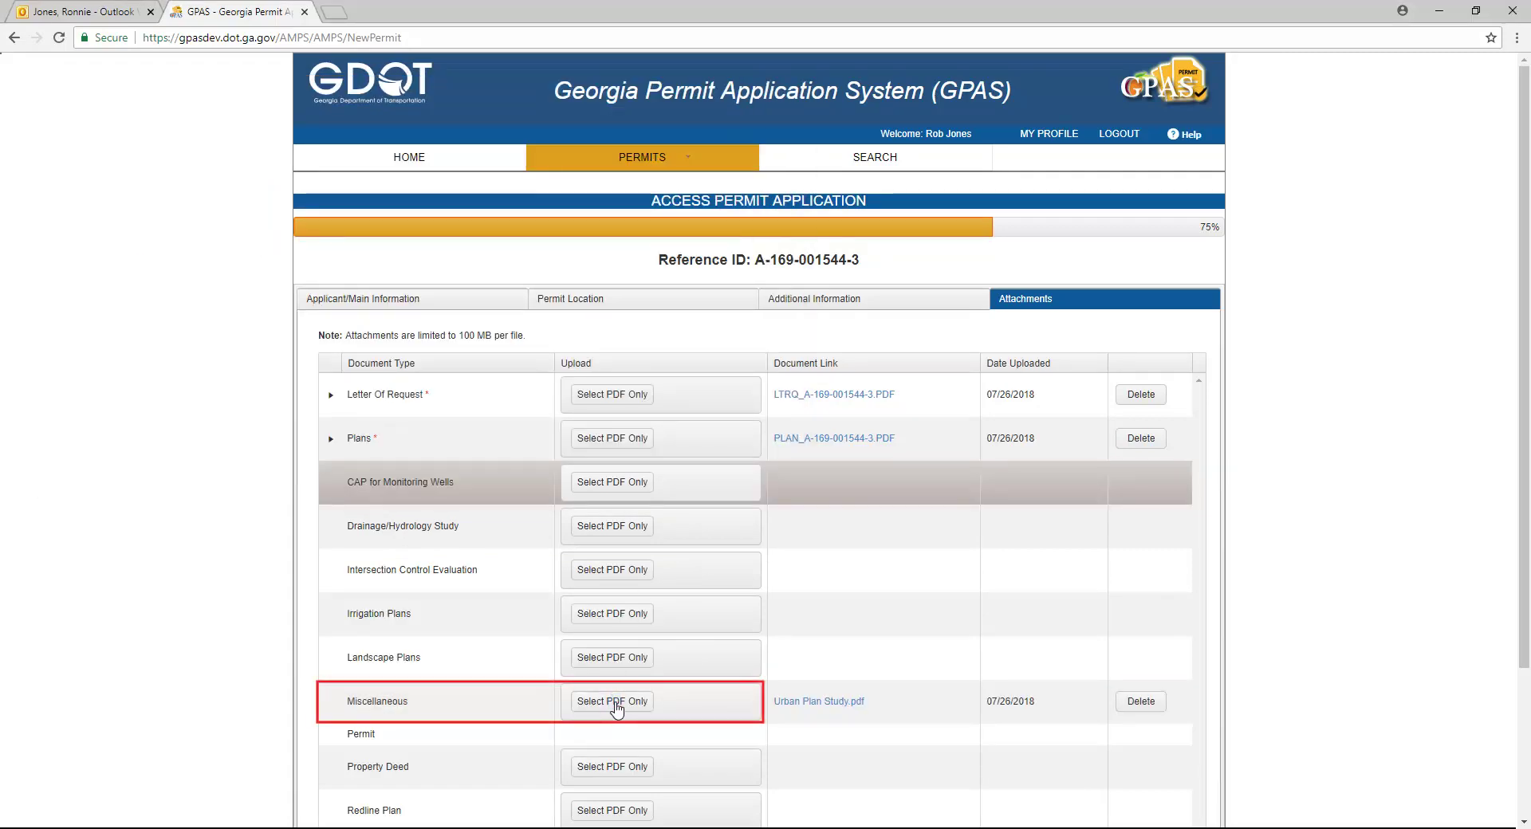
pyautogui.click(614, 703)
pyautogui.click(233, 186)
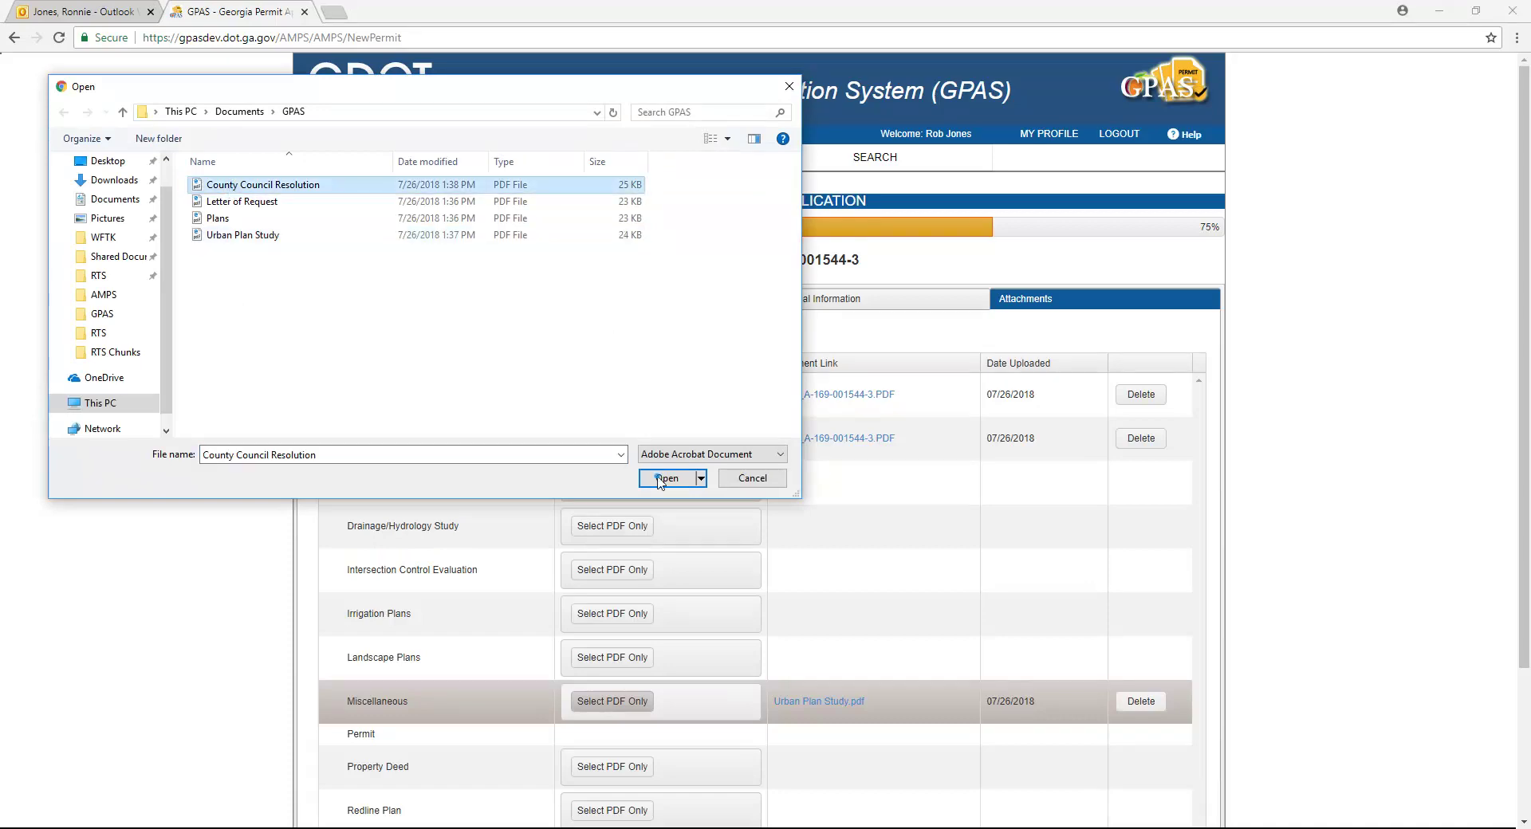
pyautogui.click(667, 478)
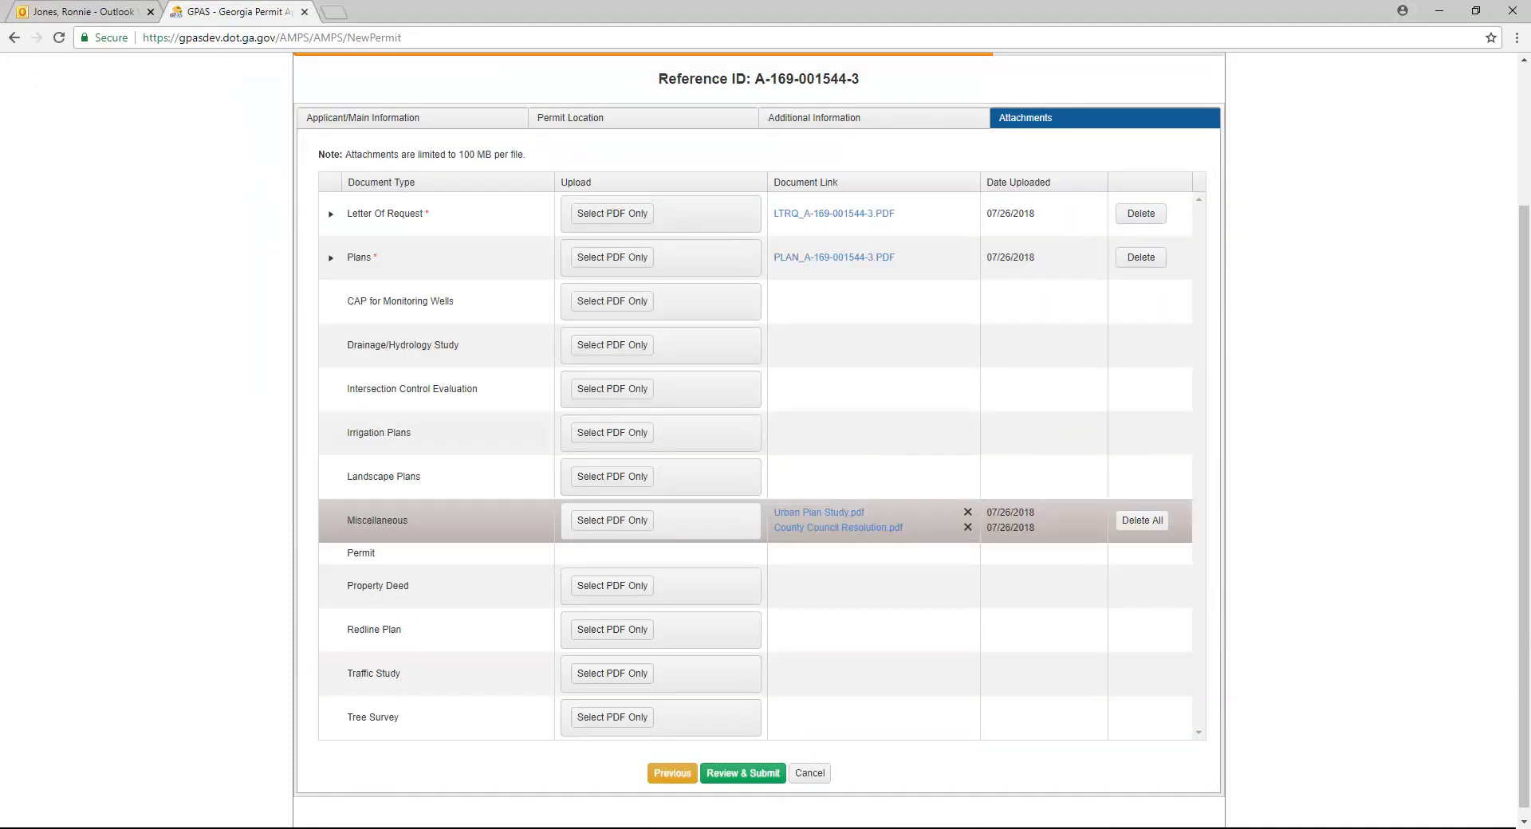
pyautogui.click(738, 785)
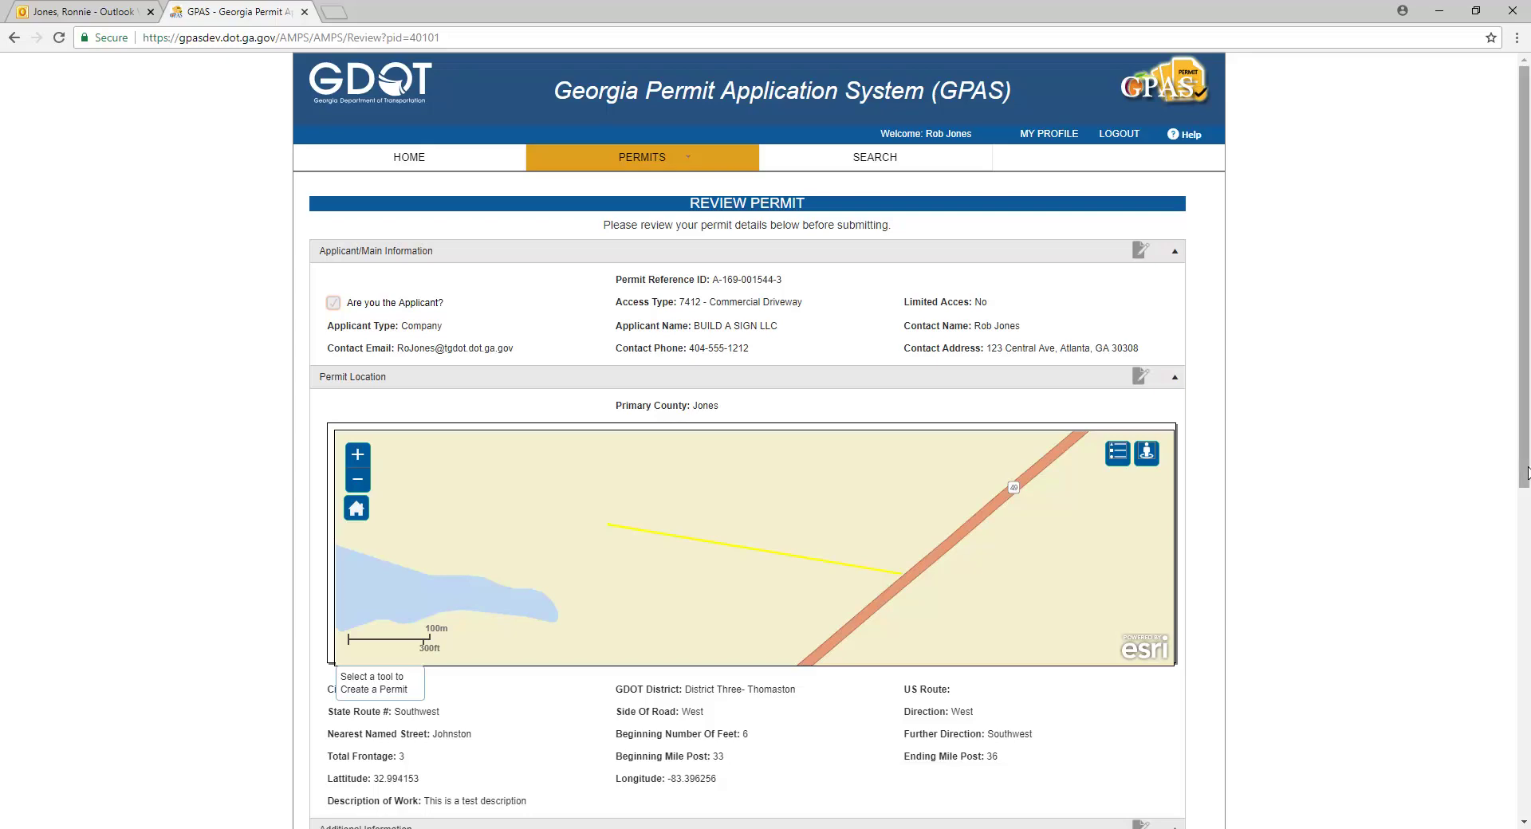
# Step: Uncheck New Signal or Signal Revision Required, save, and return to the Review Permit page
pyautogui.scroll(-7, 1528, 472)
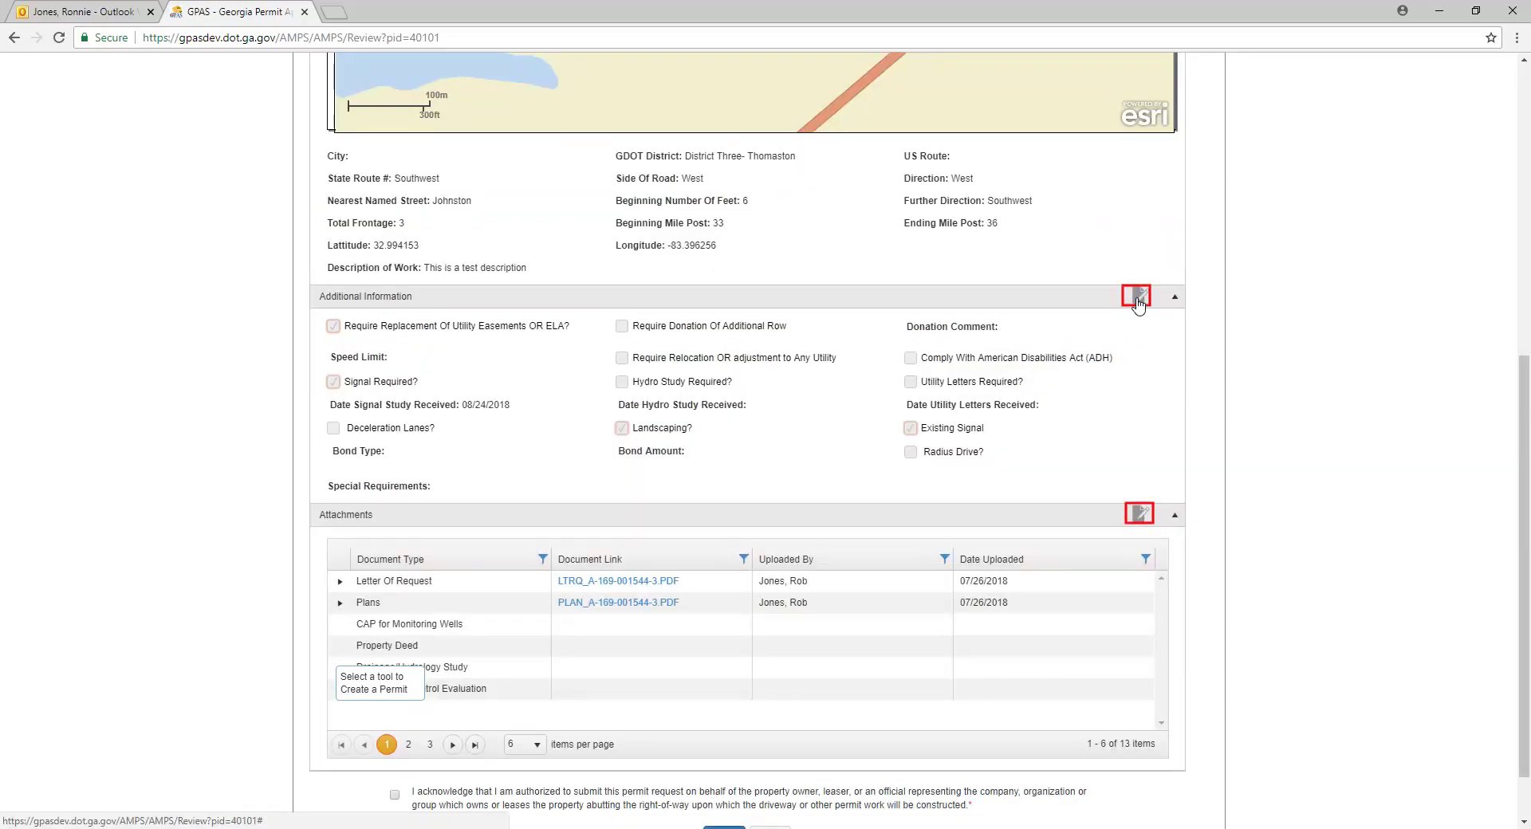
pyautogui.click(1138, 301)
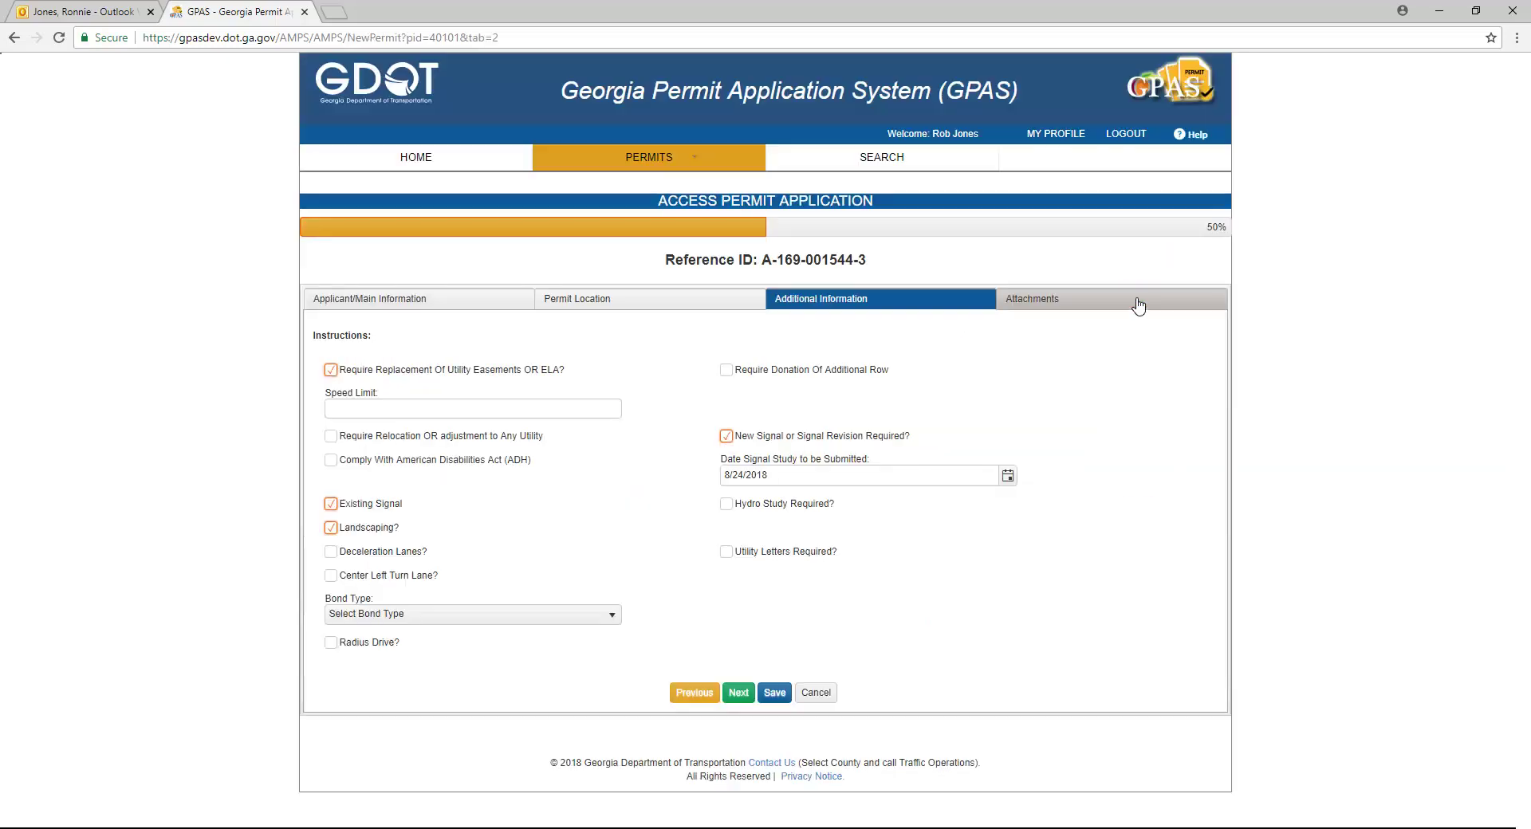
pyautogui.click(727, 436)
pyautogui.click(775, 673)
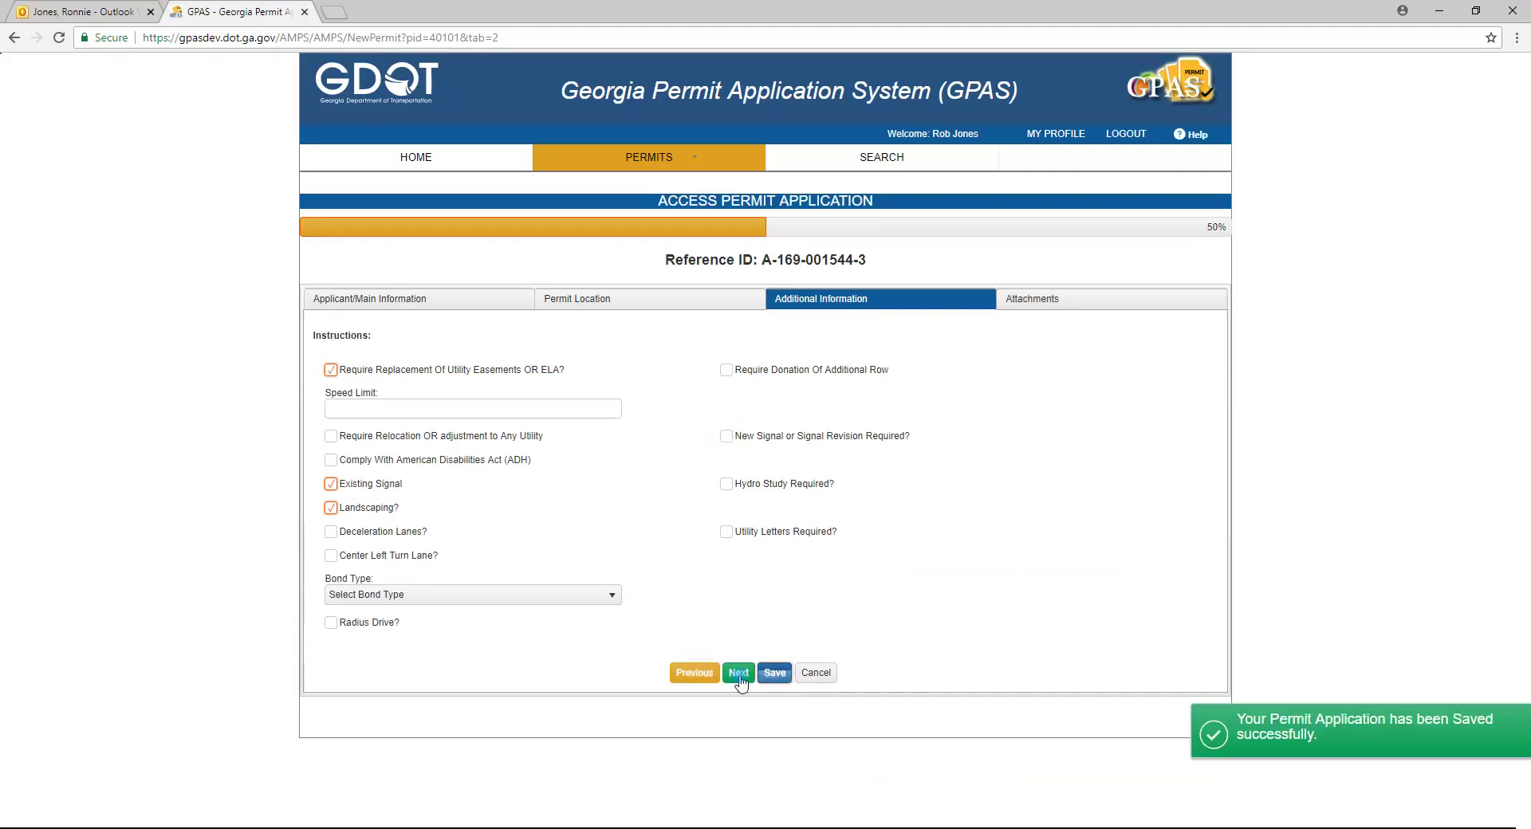
pyautogui.click(739, 675)
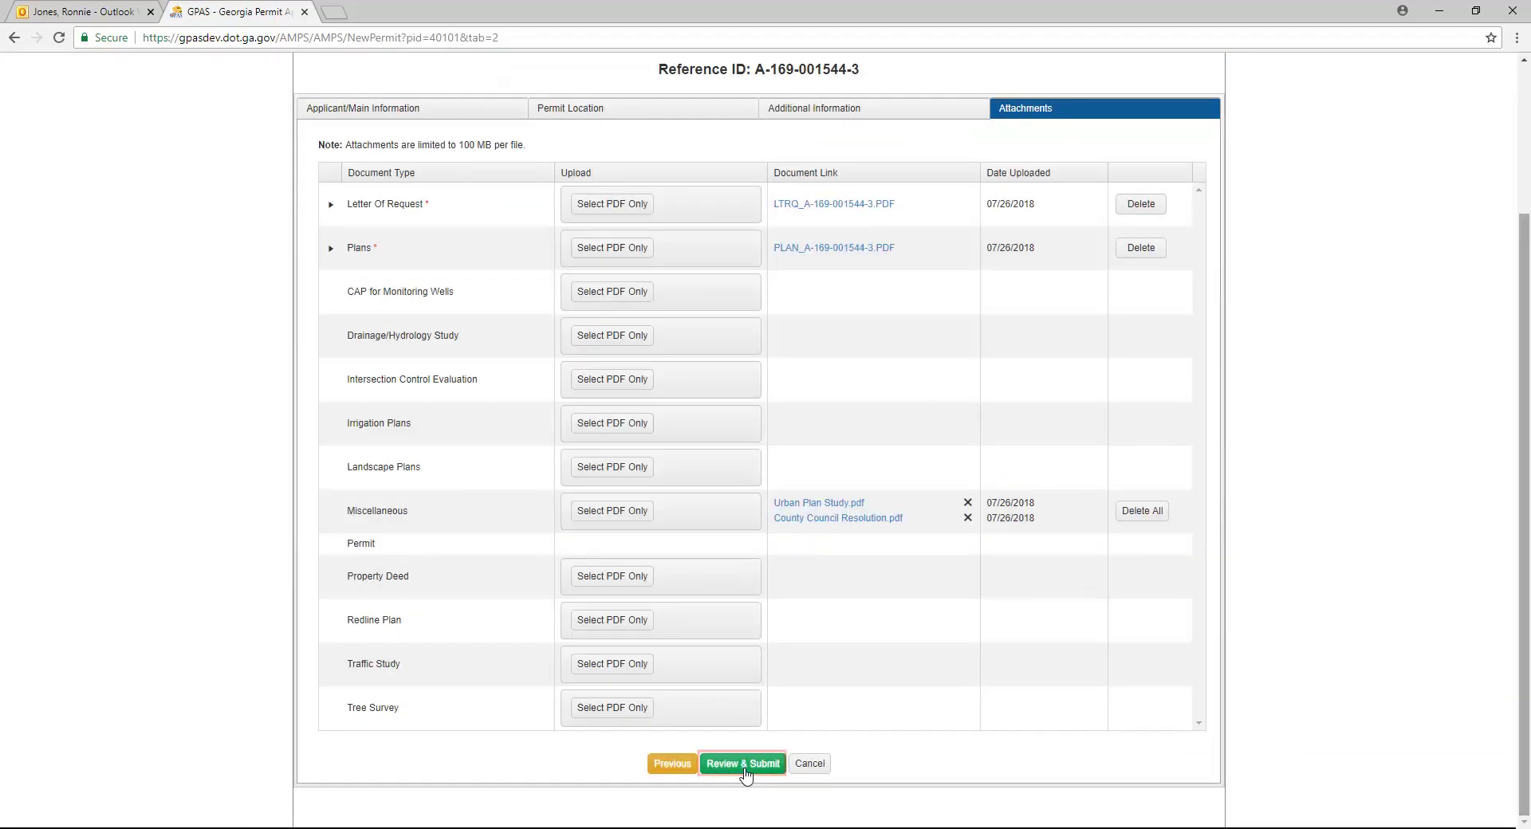
pyautogui.click(742, 765)
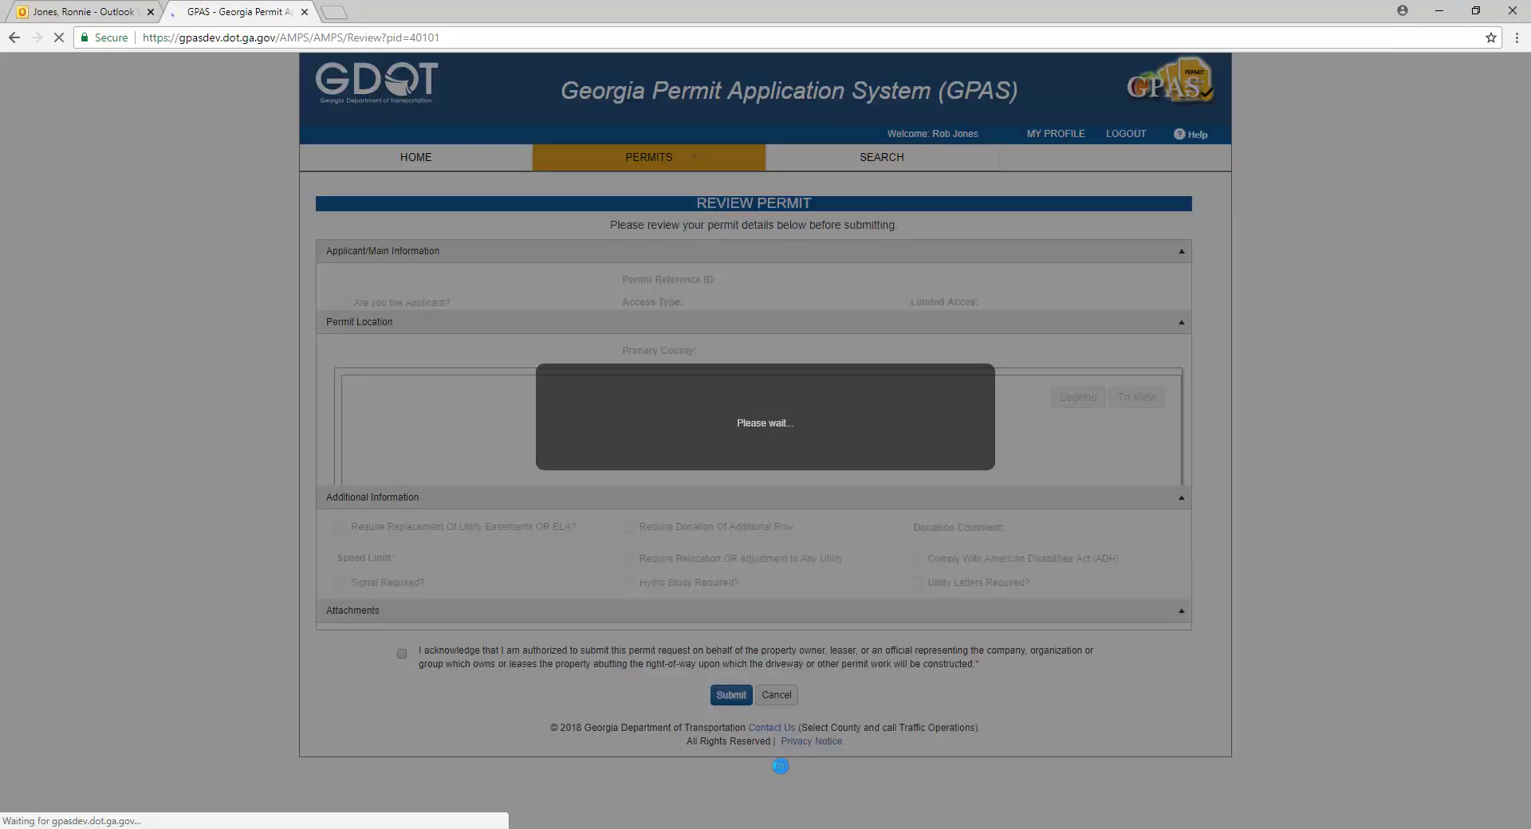
# Step: Acknowledge authorization, submit the application, and expand the Pending permit's status on Home
pyautogui.scroll(-10, 396, 743)
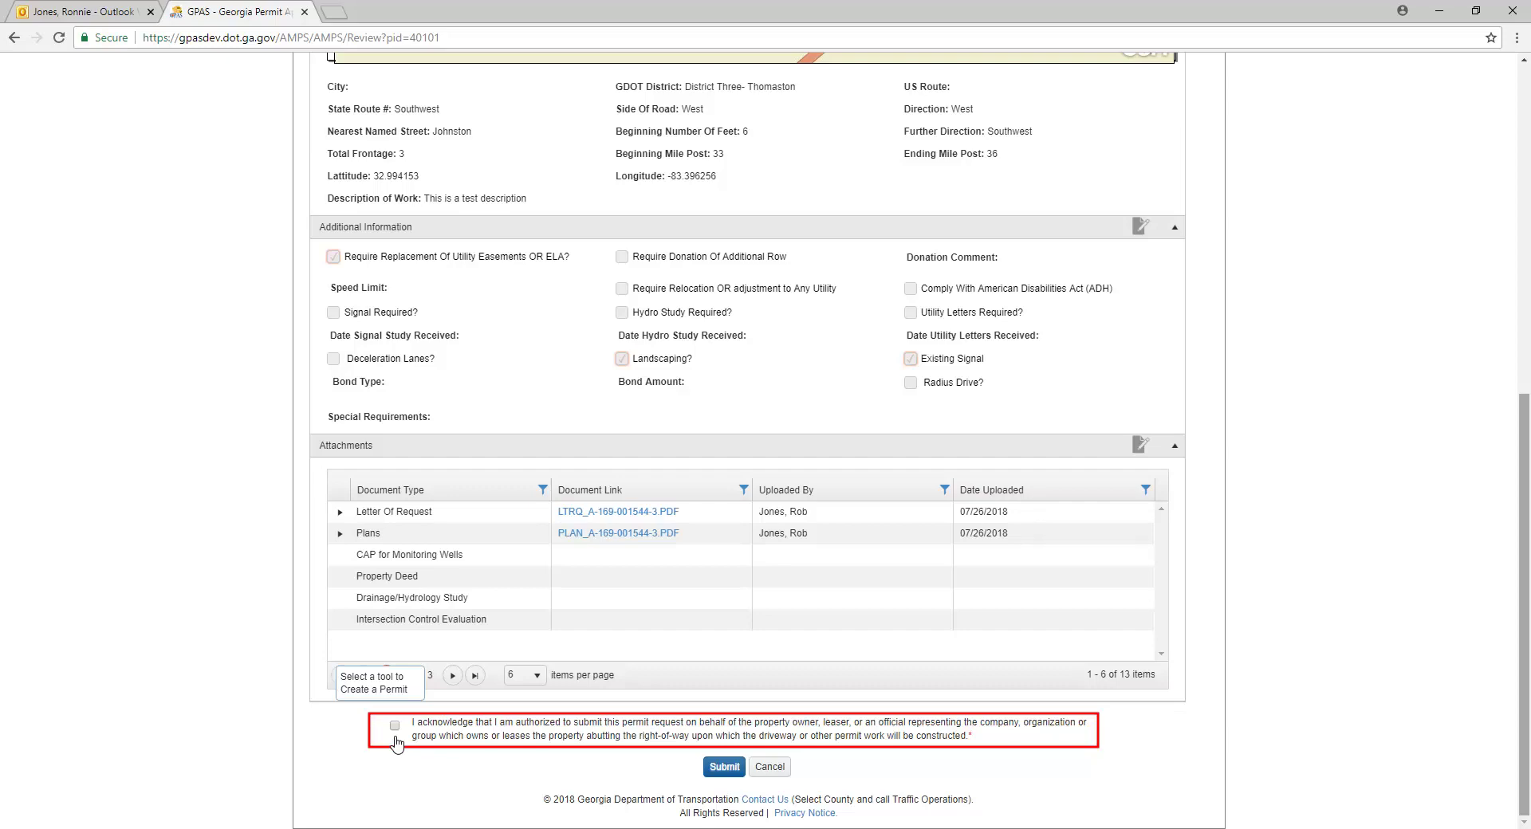
pyautogui.click(394, 726)
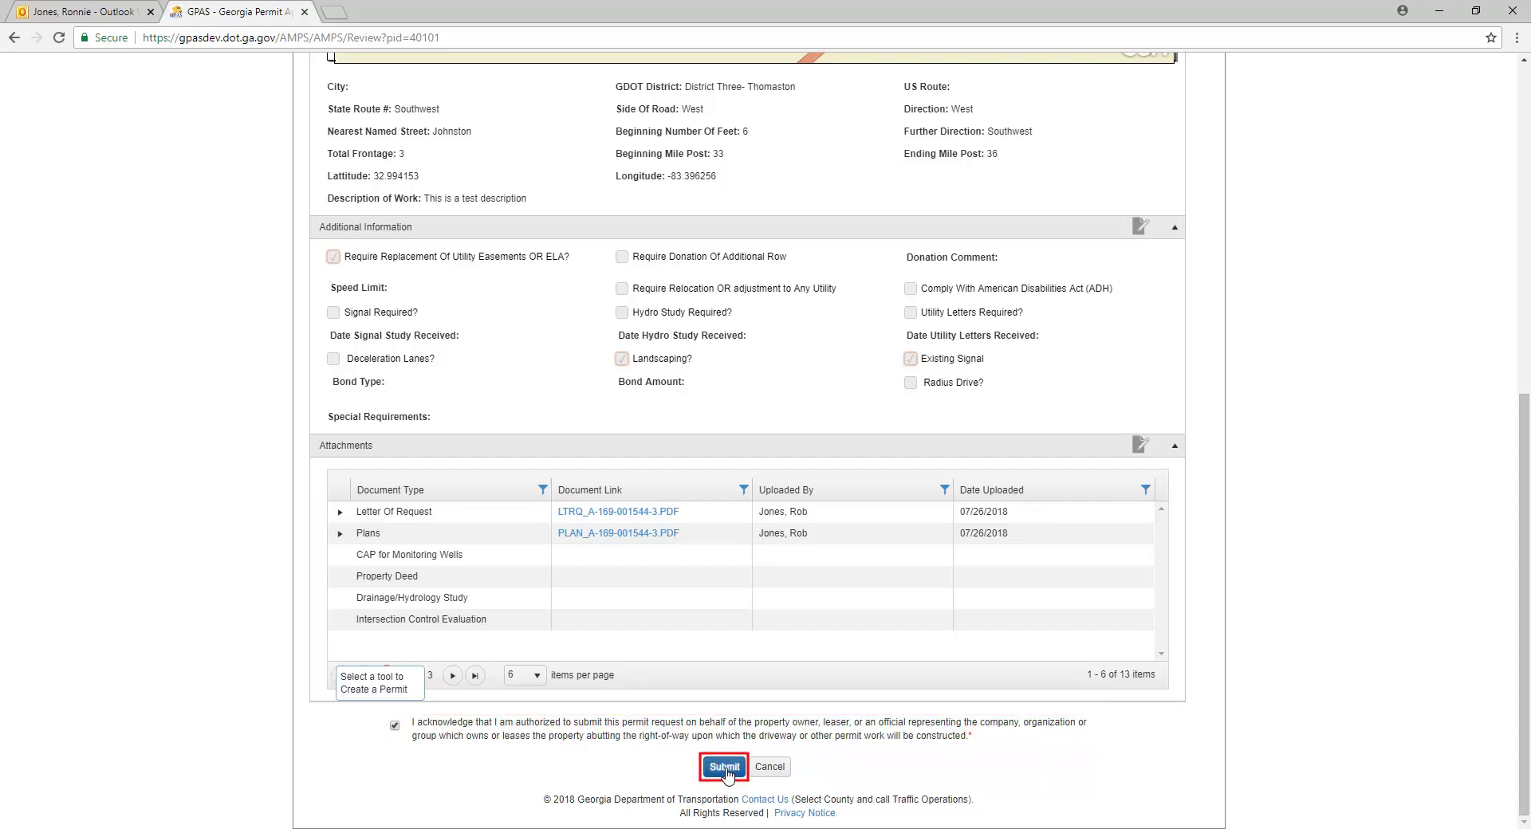
pyautogui.click(724, 768)
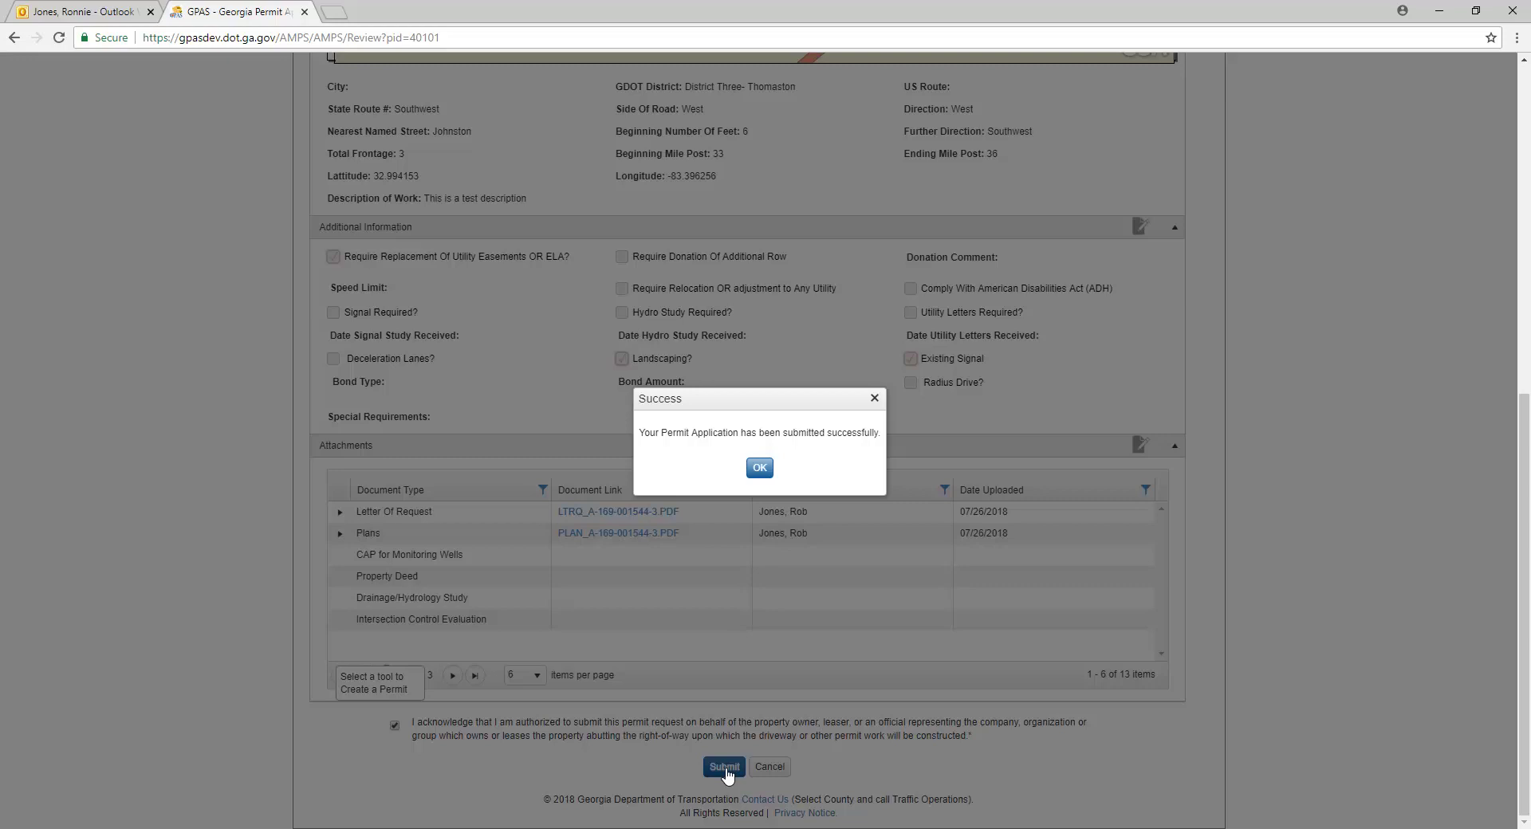
pyautogui.click(759, 469)
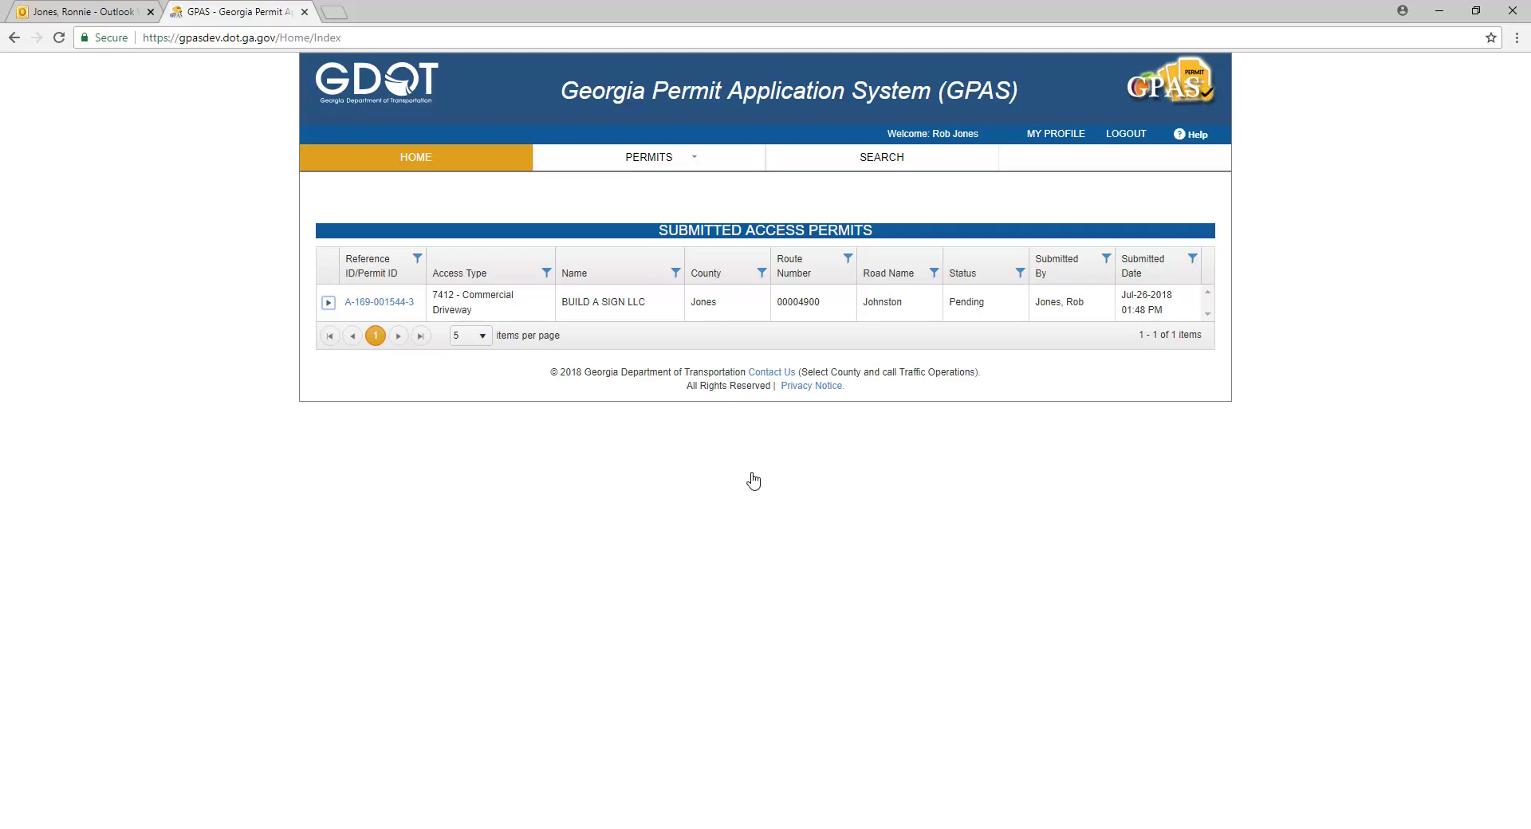
pyautogui.click(327, 303)
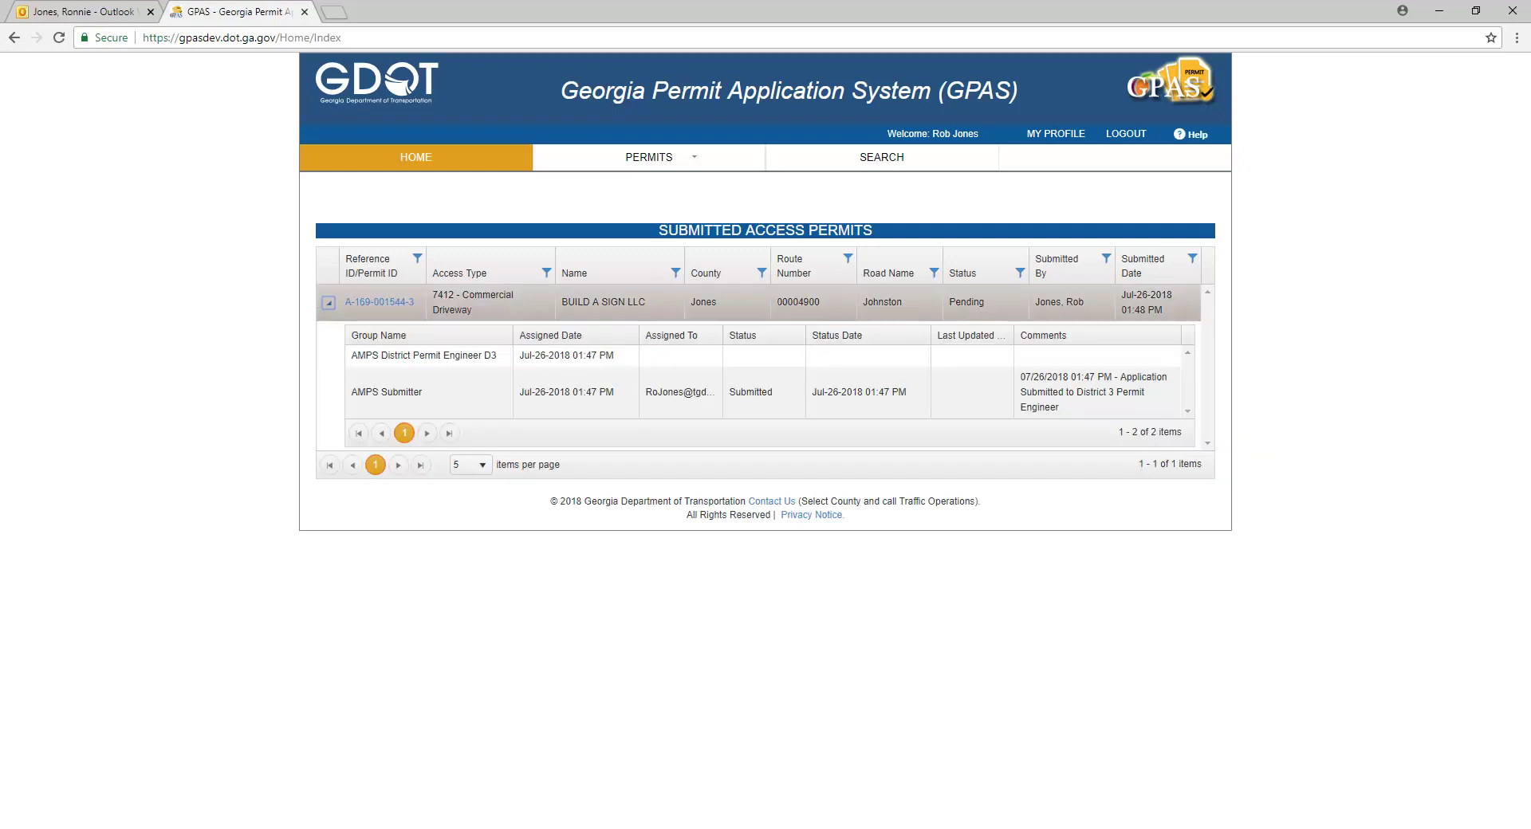